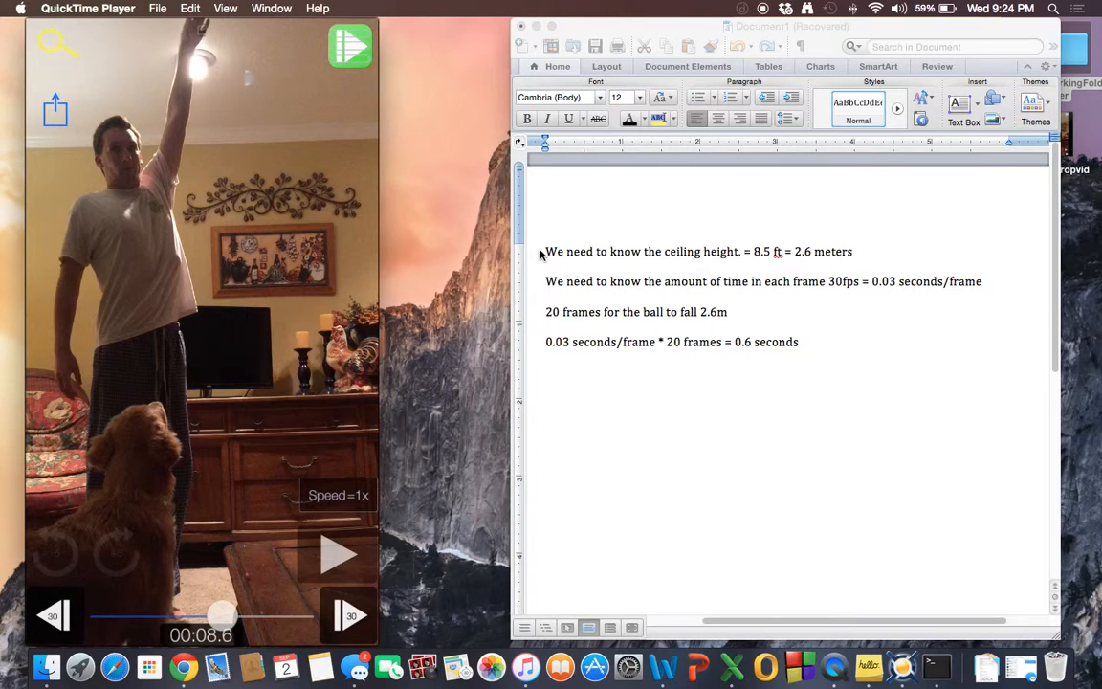
Select the four lines of notes on ceiling height, frame time and fall time to review them.
{"action": "left_click", "coordinate": [568, 253]}
{"action": "left_click_drag", "start_coordinate": [545, 252], "coordinate": [846, 342]}
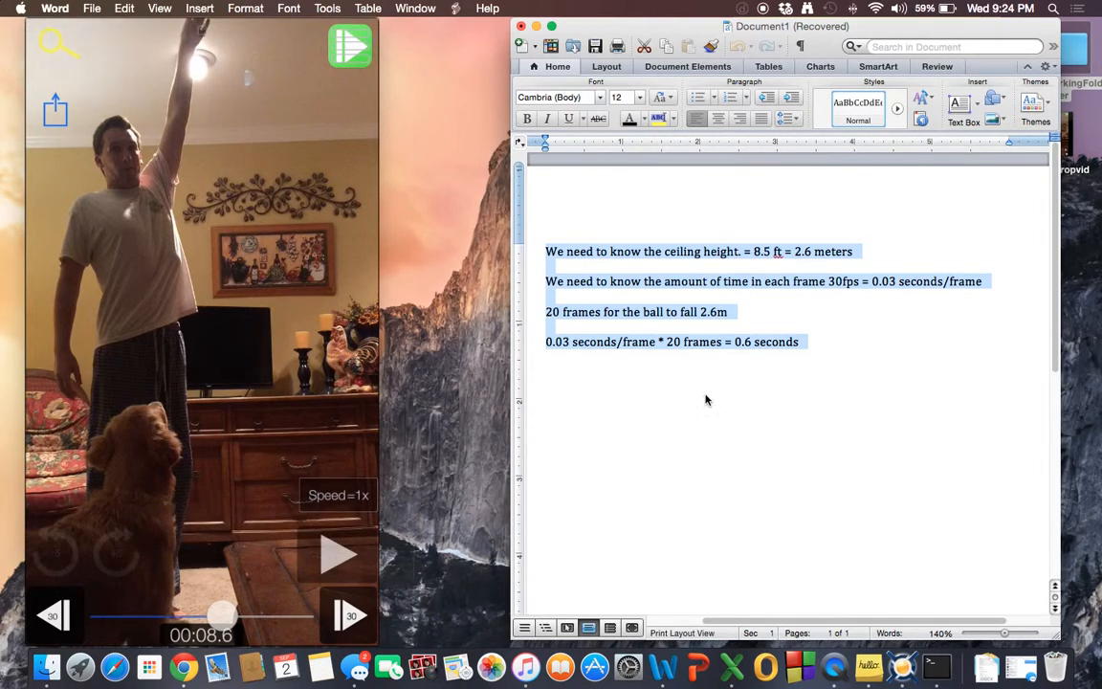
{"action": "left_click", "coordinate": [859, 255]}
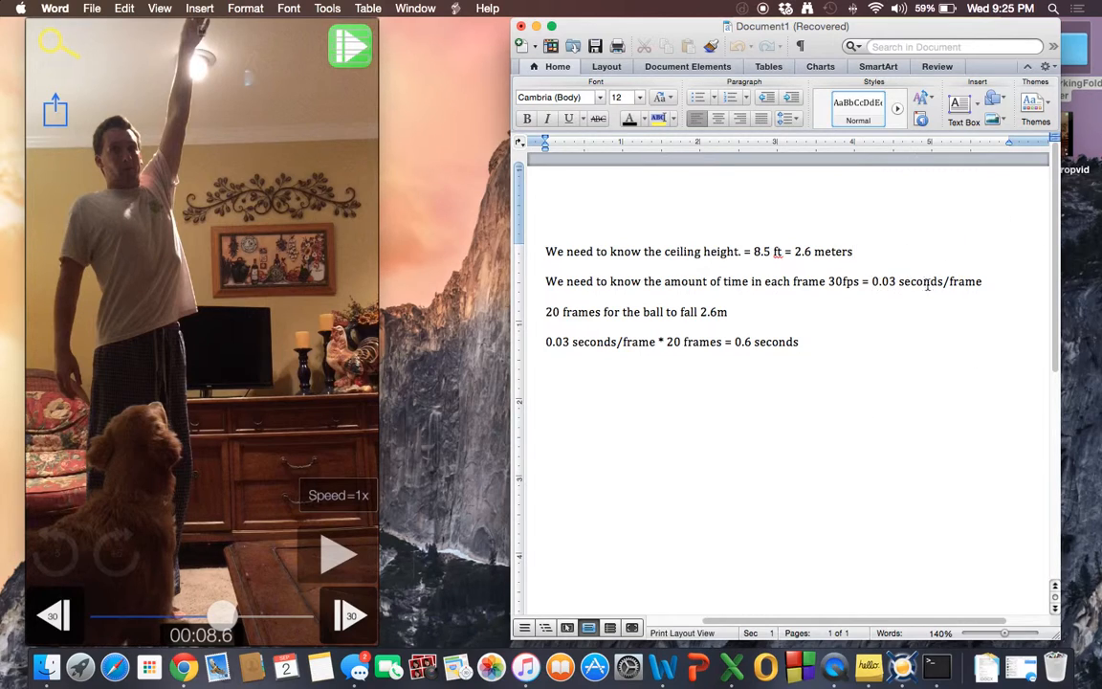
Play the ball-drop video in the player, then close the video player window.
{"action": "left_click", "coordinate": [849, 265]}
{"action": "mouse_move", "coordinate": [135, 541]}
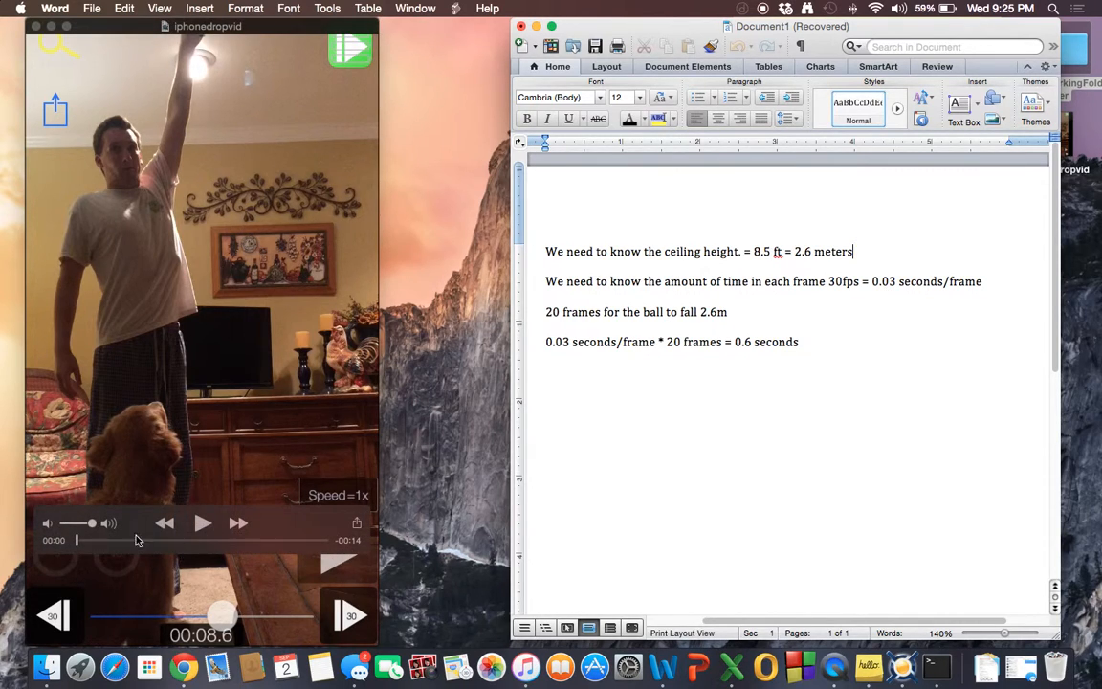
{"action": "left_click", "coordinate": [203, 524]}
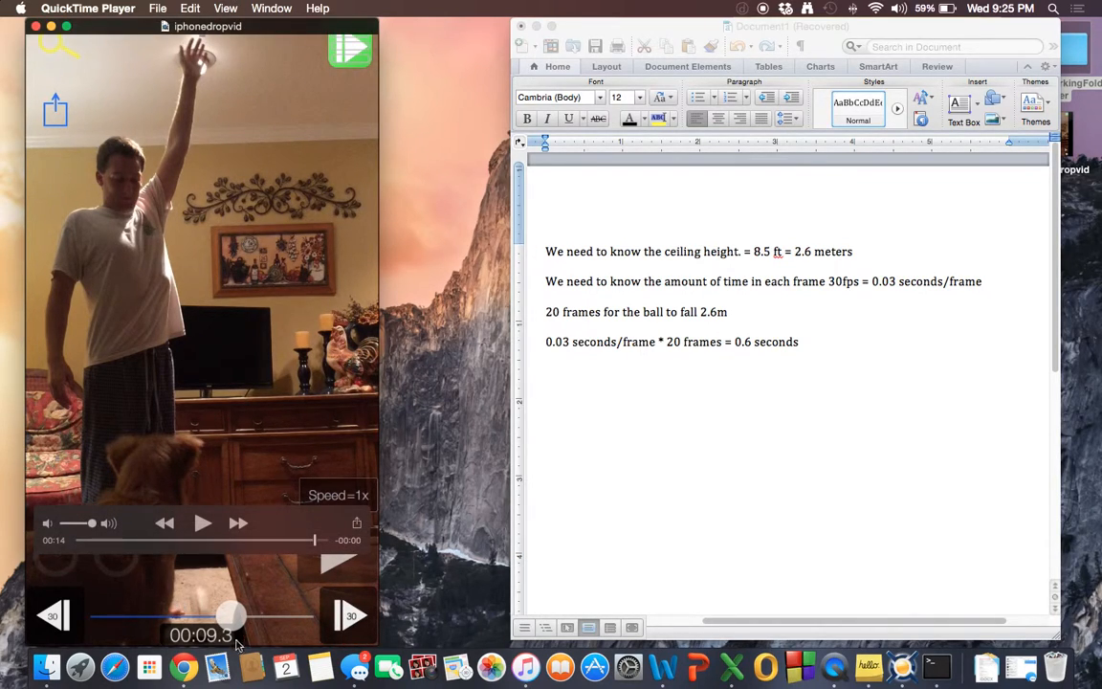
{"action": "left_click", "coordinate": [820, 346]}
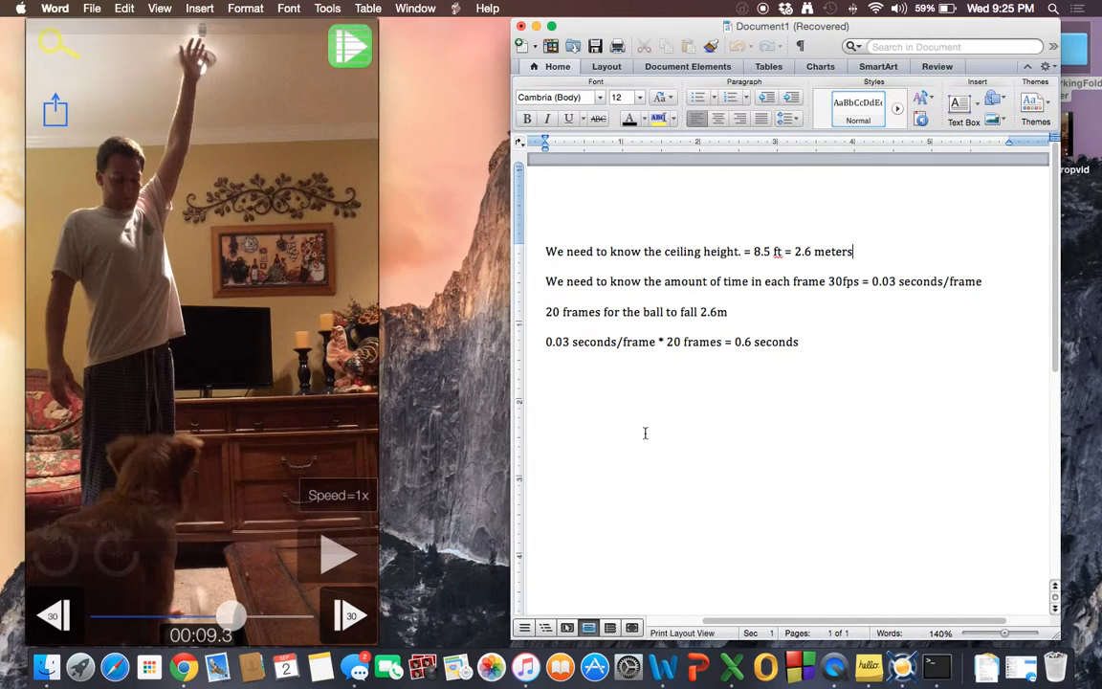
{"action": "mouse_move", "coordinate": [142, 266]}
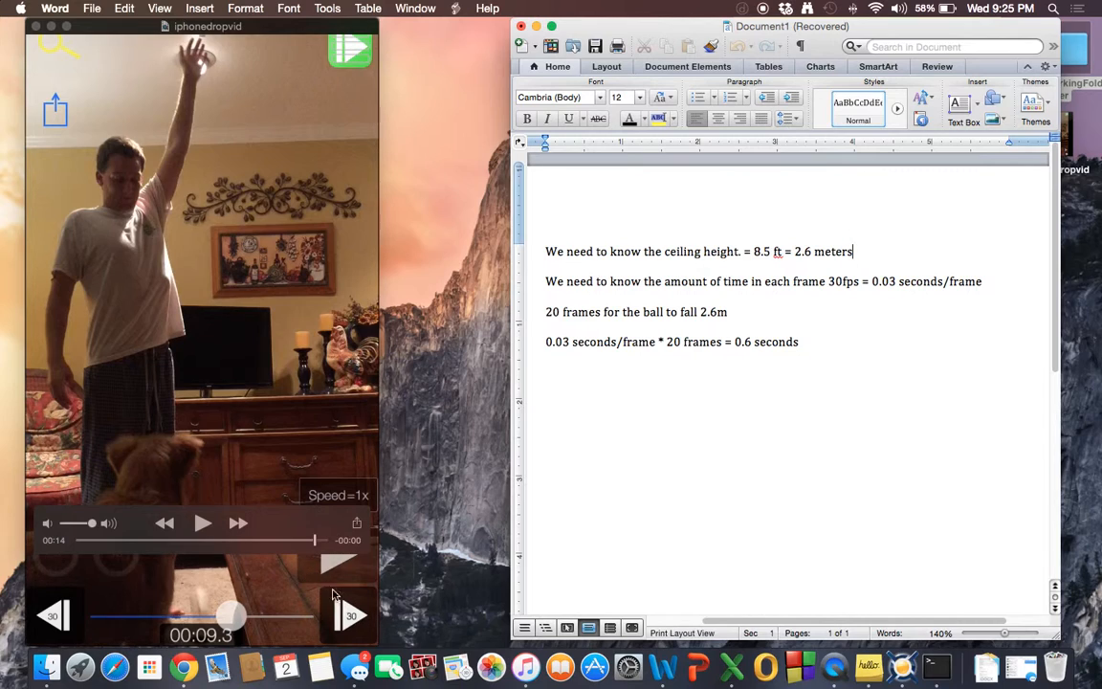
{"action": "left_click", "coordinate": [51, 27]}
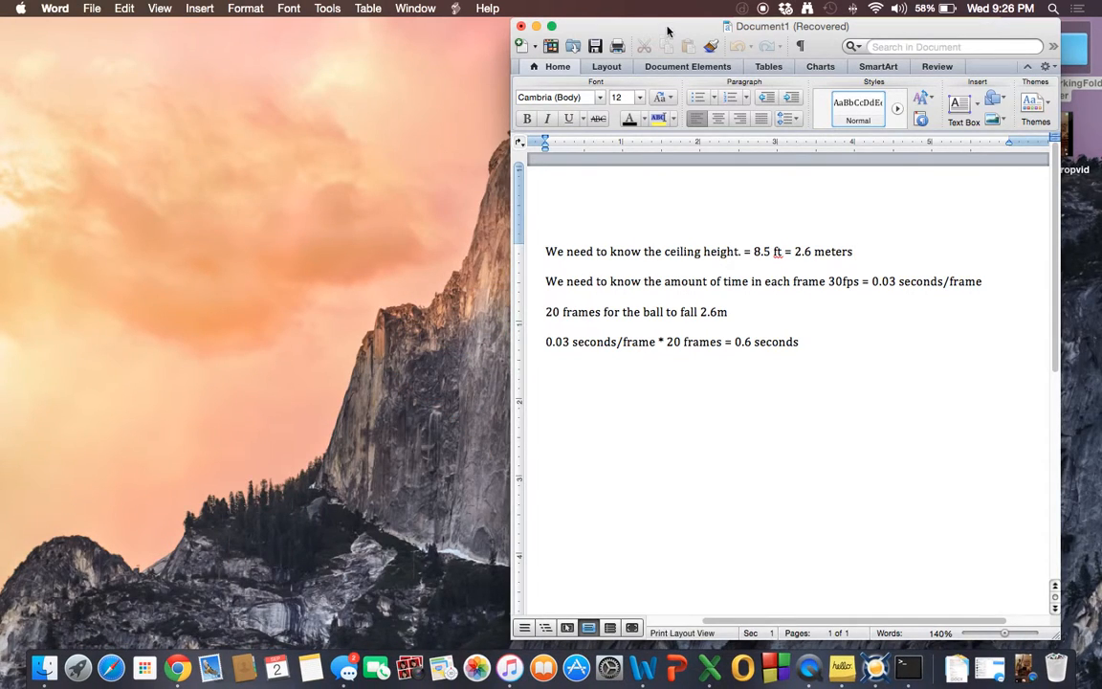
Add a new line below the notes with the equation d = 1/2at^2.
{"action": "left_click", "coordinate": [830, 364]}
{"action": "key", "text": "Return"}
{"action": "type", "text": "d="}
{"action": "type", "text": "1/2at"}
{"action": "key", "text": "Left"}
{"action": "key", "text": "BackSpace"}
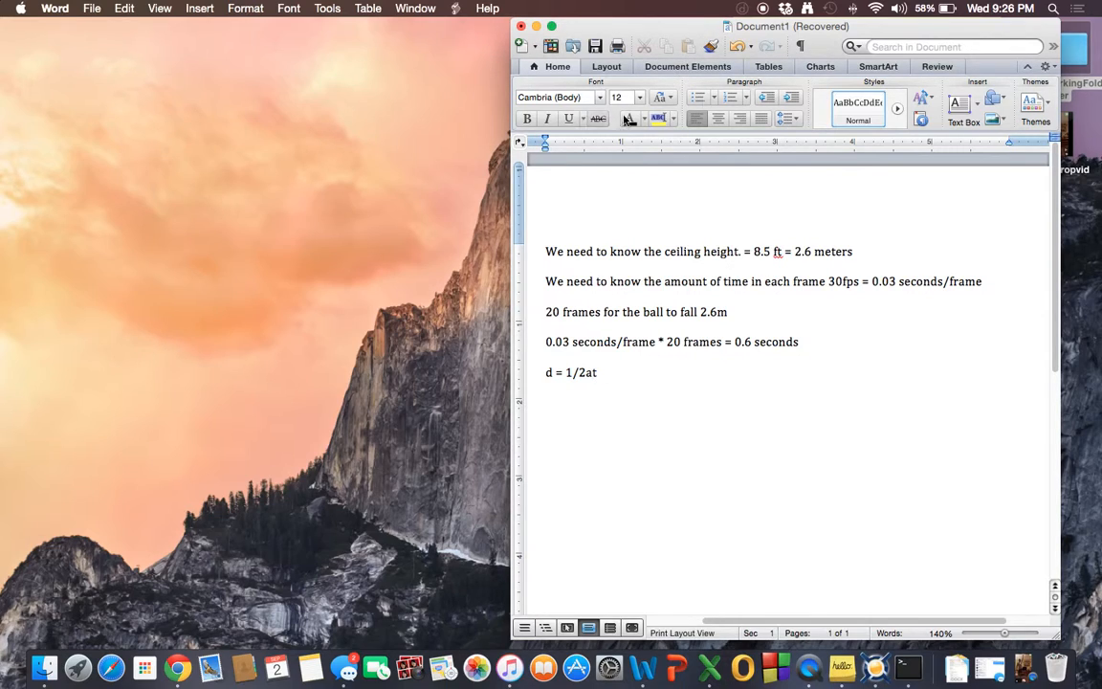
{"action": "left_click", "coordinate": [198, 12]}
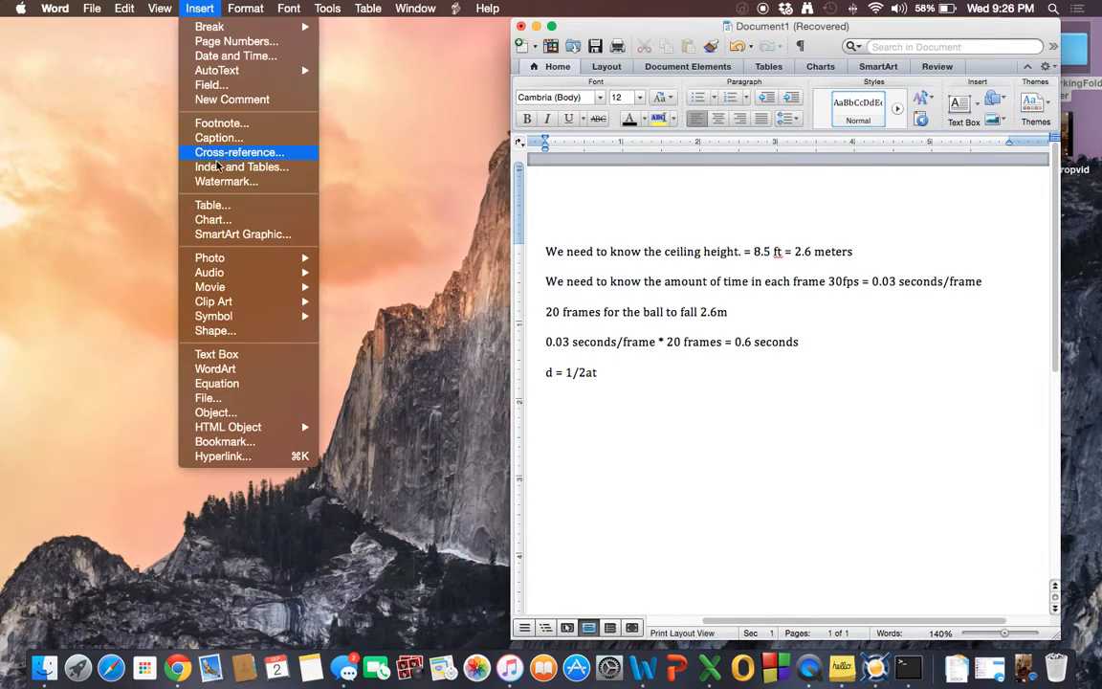
{"action": "mouse_move", "coordinate": [246, 9]}
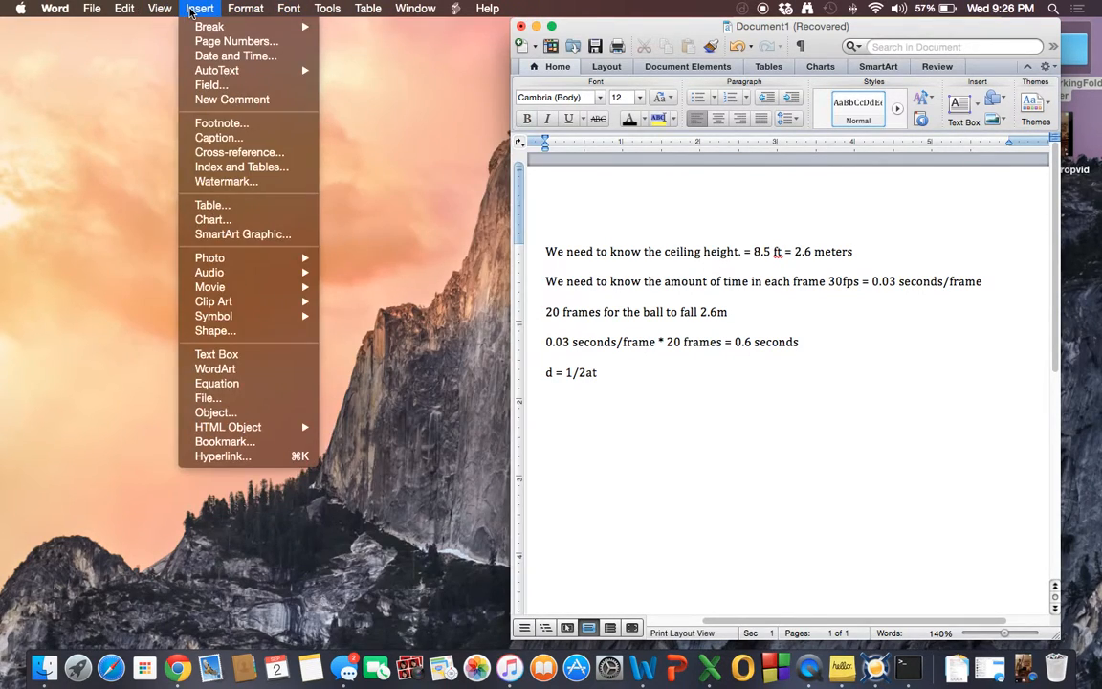
{"action": "mouse_move", "coordinate": [160, 9]}
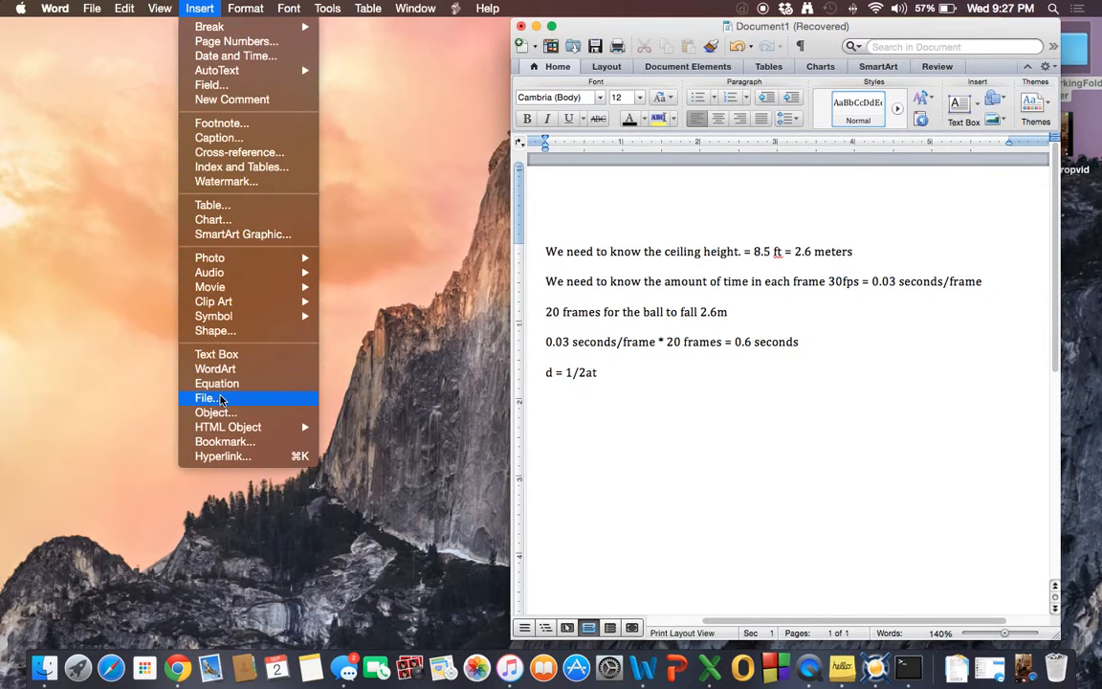
{"action": "left_click", "coordinate": [634, 381]}
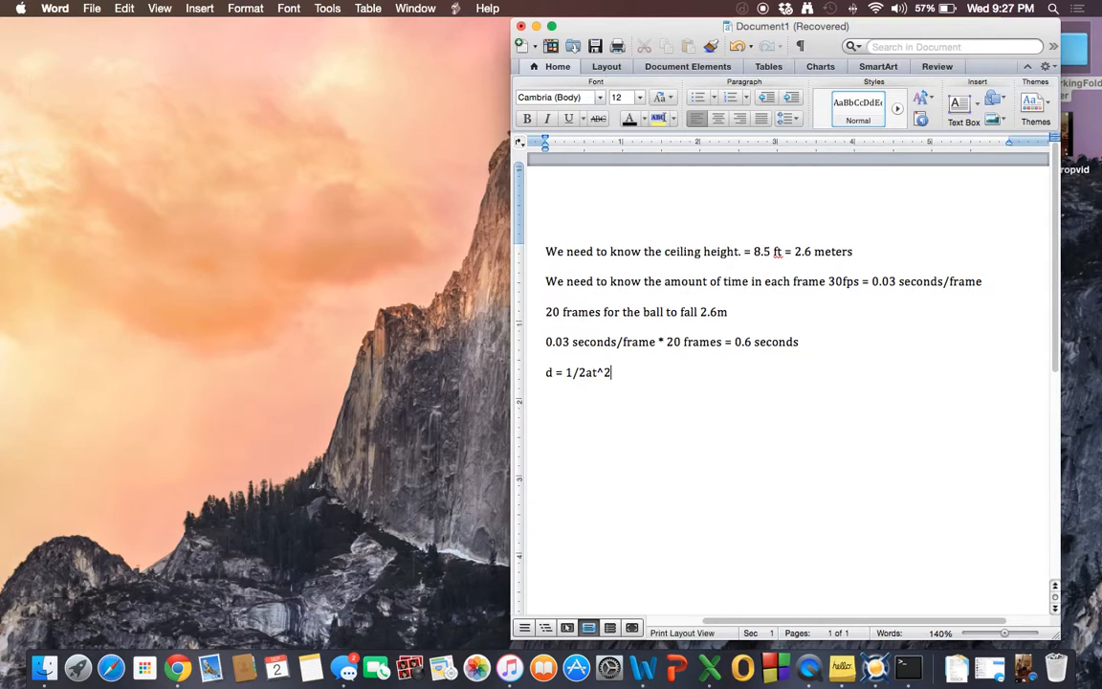
Wrap the ½ in parentheses and add the lines 2d = at^2 and a = 2d/ below it.
{"action": "left_click", "coordinate": [586, 375]}
{"action": "type", "text": ")"}
{"action": "left_click", "coordinate": [561, 373]}
{"action": "type", "text": "("}
{"action": "key", "text": "Left"}
{"action": "key", "text": "Left"}
{"action": "key", "text": "Left"}
{"action": "key", "text": "Left"}
{"action": "type", "text": "2d"}
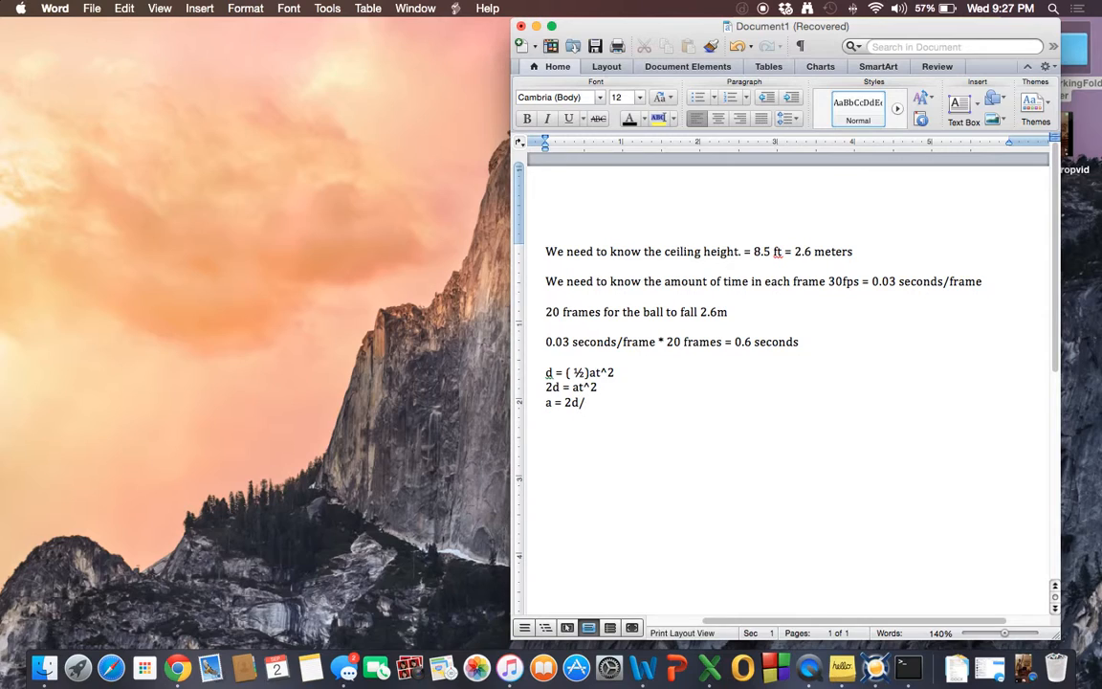
Complete the third equation line as a = (2d/t^2).
{"action": "left_click", "coordinate": [590, 387]}
{"action": "left_click_drag", "start_coordinate": [580, 387], "coordinate": [603, 389]}
{"action": "left_click", "coordinate": [592, 401]}
{"action": "type", "text": "t"}
{"action": "type", "text": "("}
{"action": "left_click_drag", "start_coordinate": [590, 402], "coordinate": [608, 404]}
{"action": "left_click", "coordinate": [606, 402]}
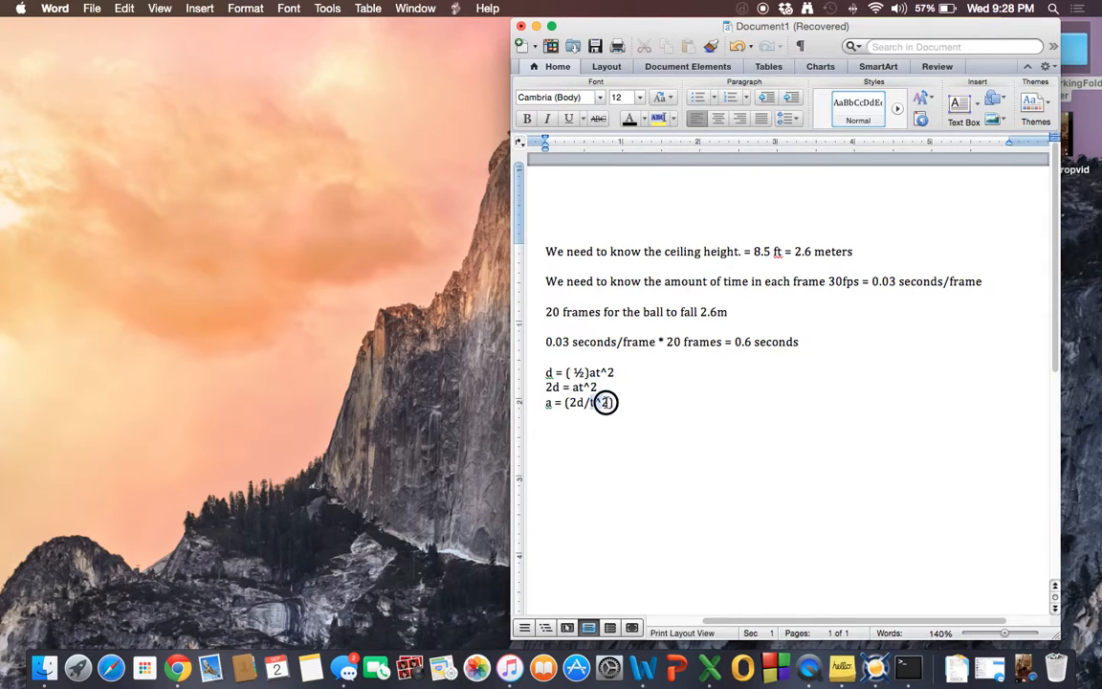
{"action": "left_click", "coordinate": [590, 403]}
{"action": "left_click_drag", "start_coordinate": [590, 404], "coordinate": [609, 404]}
{"action": "left_click", "coordinate": [562, 410]}
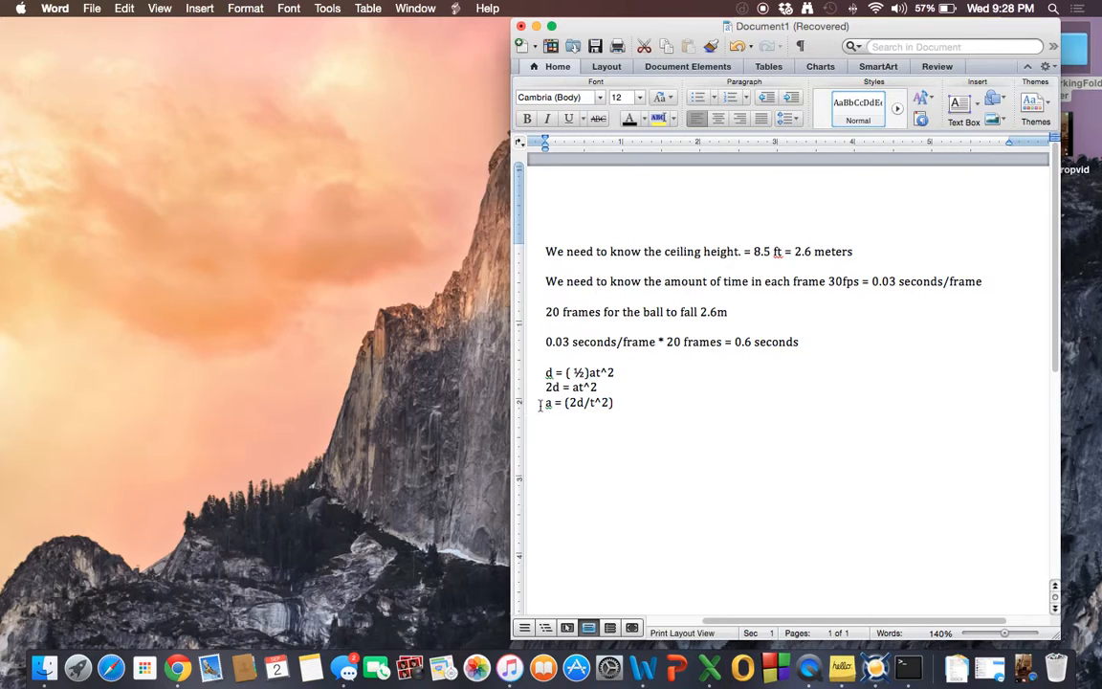
Select the equation line a = (2d/t^2).
{"action": "double_click", "coordinate": [580, 403]}
{"action": "double_click", "coordinate": [549, 402]}
{"action": "left_click", "coordinate": [609, 406]}
{"action": "left_click", "coordinate": [591, 403]}
{"action": "left_click", "coordinate": [554, 415]}
{"action": "left_click_drag", "start_coordinate": [592, 402], "coordinate": [608, 402]}
{"action": "left_click", "coordinate": [640, 410]}
{"action": "left_click_drag", "start_coordinate": [543, 405], "coordinate": [616, 405]}
{"action": "left_click", "coordinate": [666, 403]}
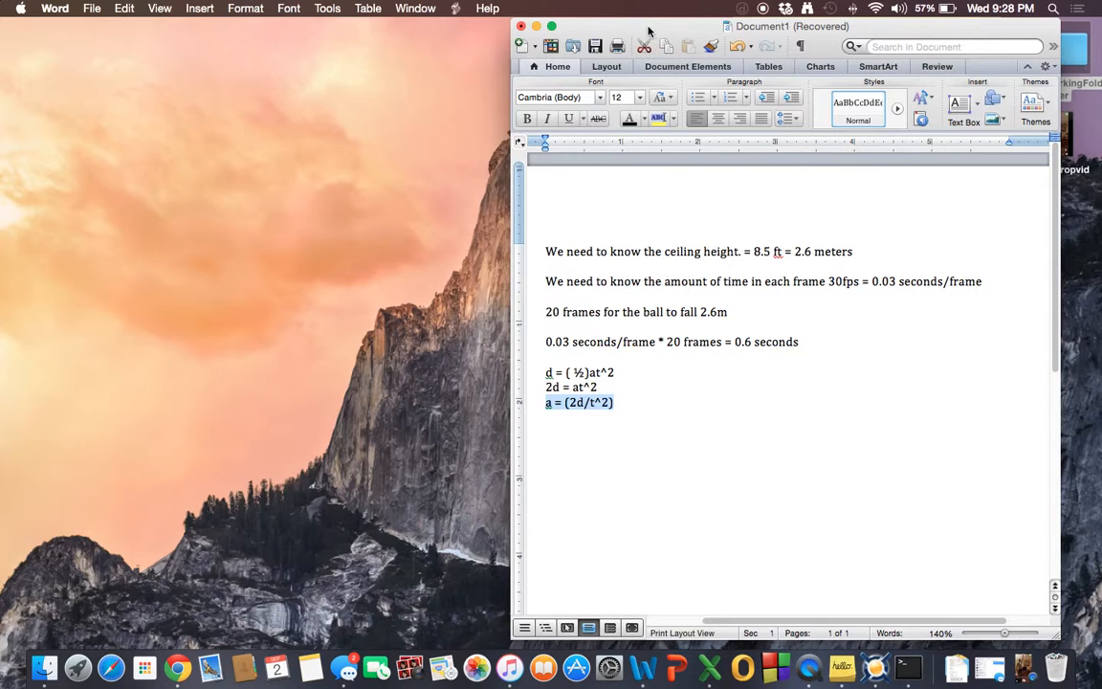
Switch to the blank Excel workbook.
{"action": "left_click", "coordinate": [709, 670]}
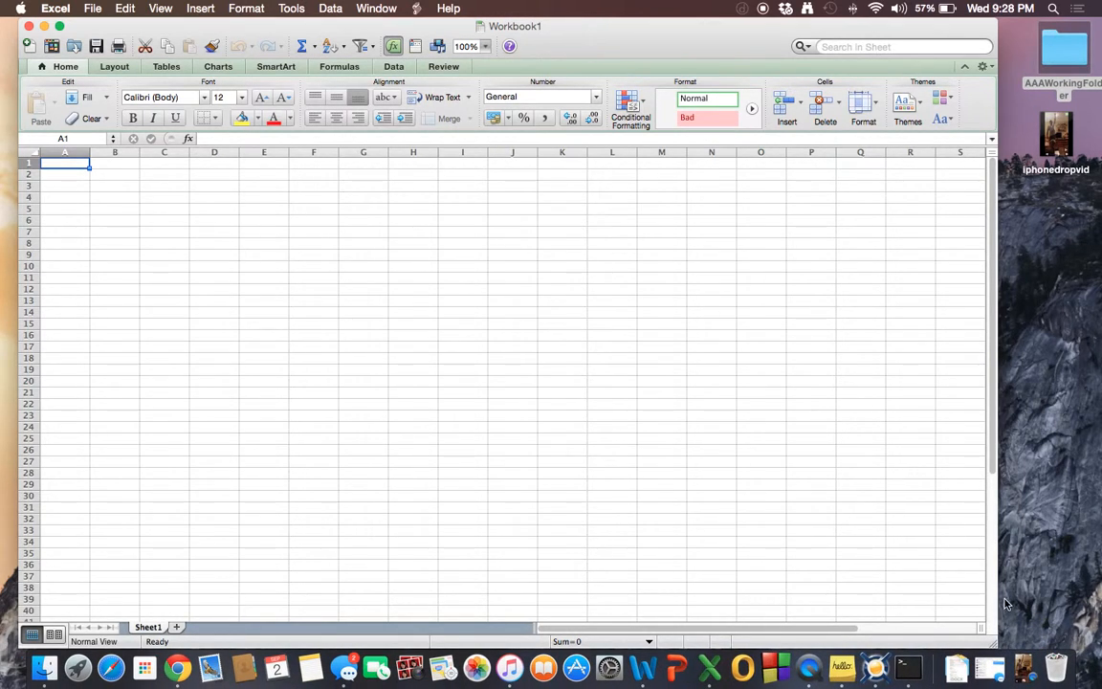
{"action": "left_click", "coordinate": [1022, 667]}
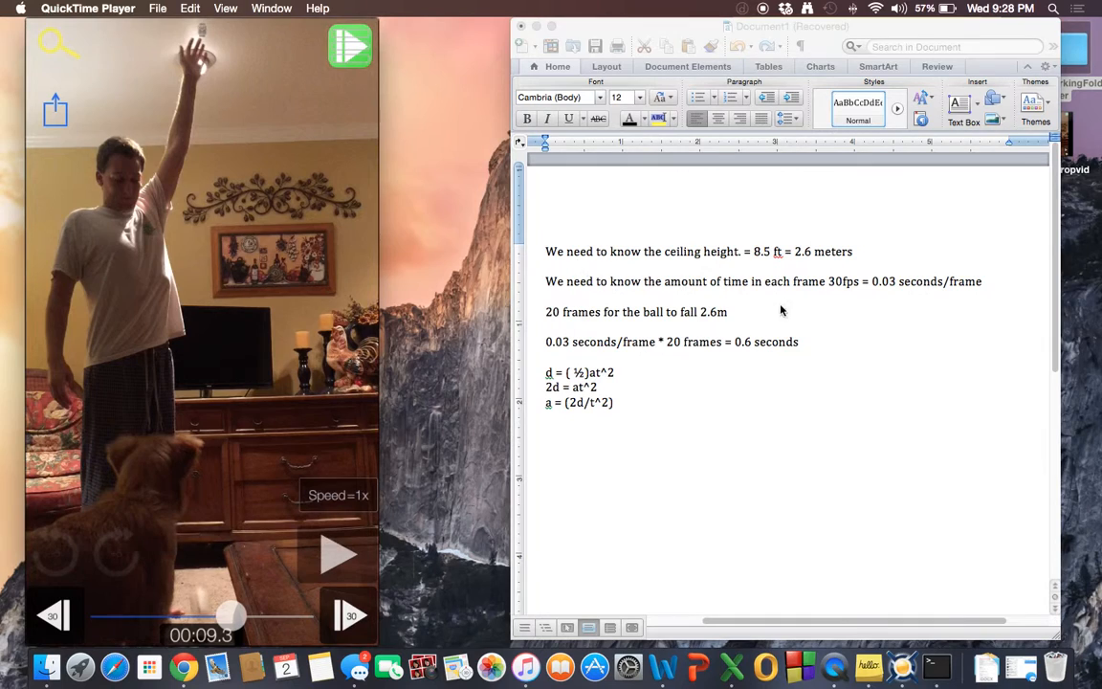
{"action": "left_click", "coordinate": [658, 419]}
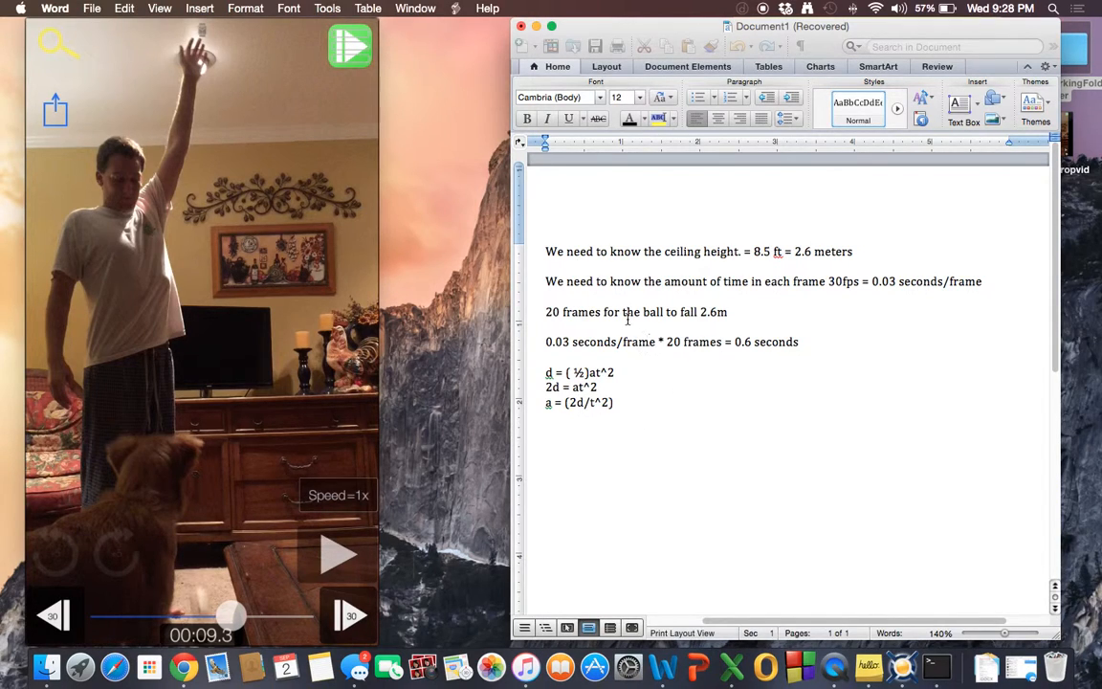
{"action": "left_click_drag", "start_coordinate": [544, 402], "coordinate": [1017, 438]}
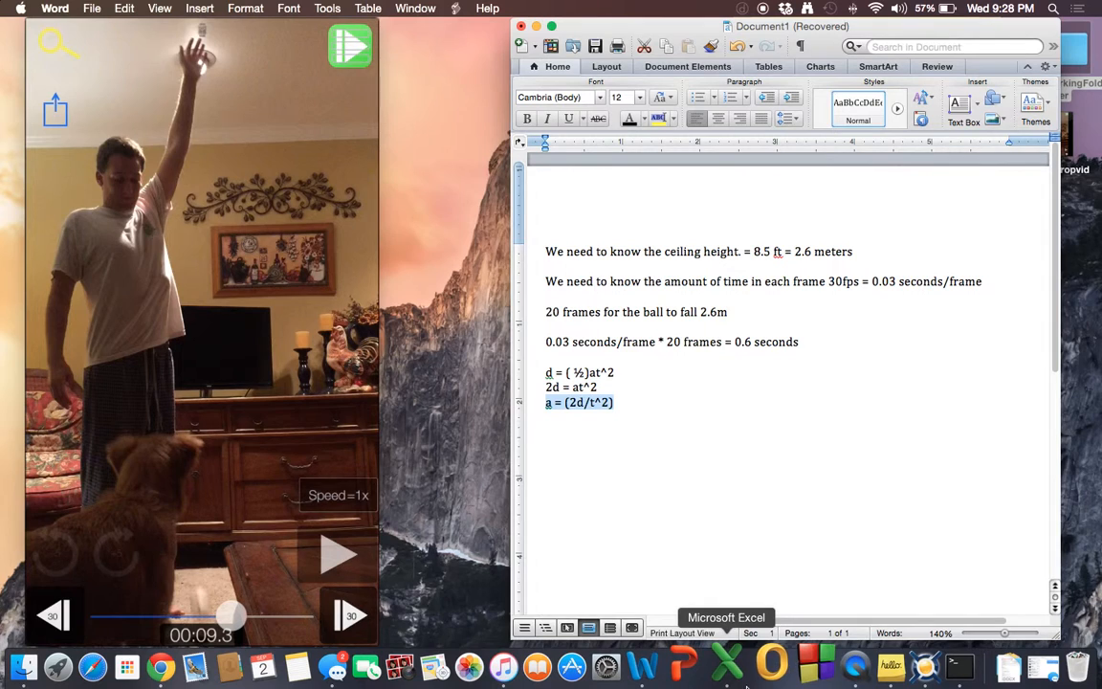
{"action": "key", "text": "ctrl+Up"}
{"action": "left_click", "coordinate": [681, 57]}
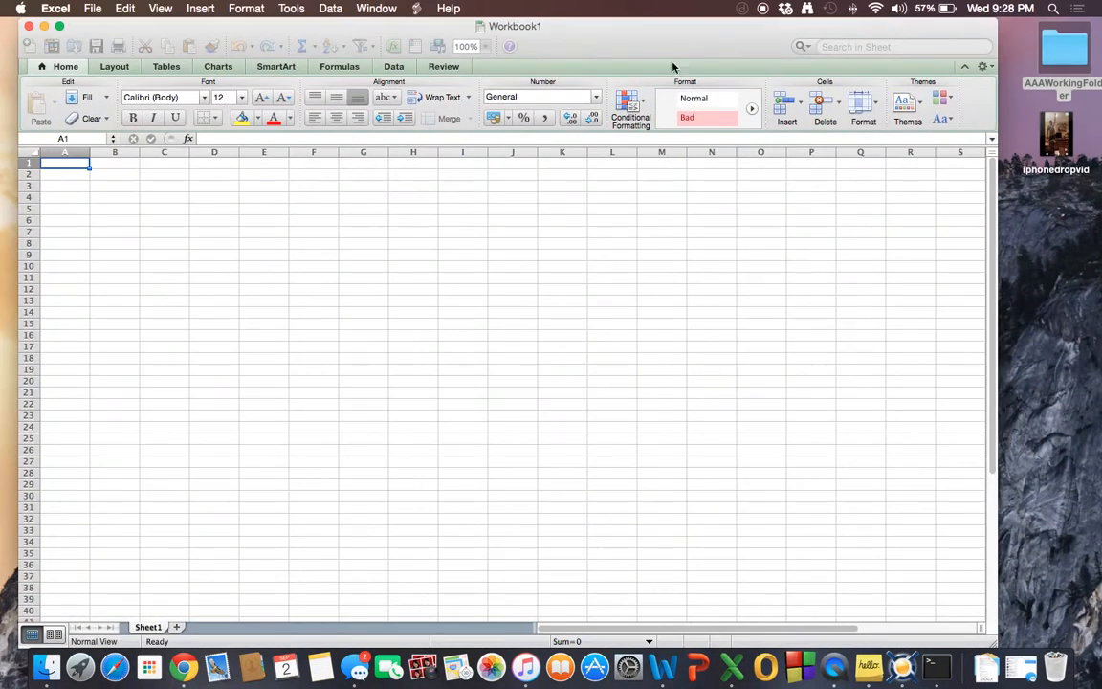
Label cell A1 as time.
{"action": "left_click", "coordinate": [67, 165]}
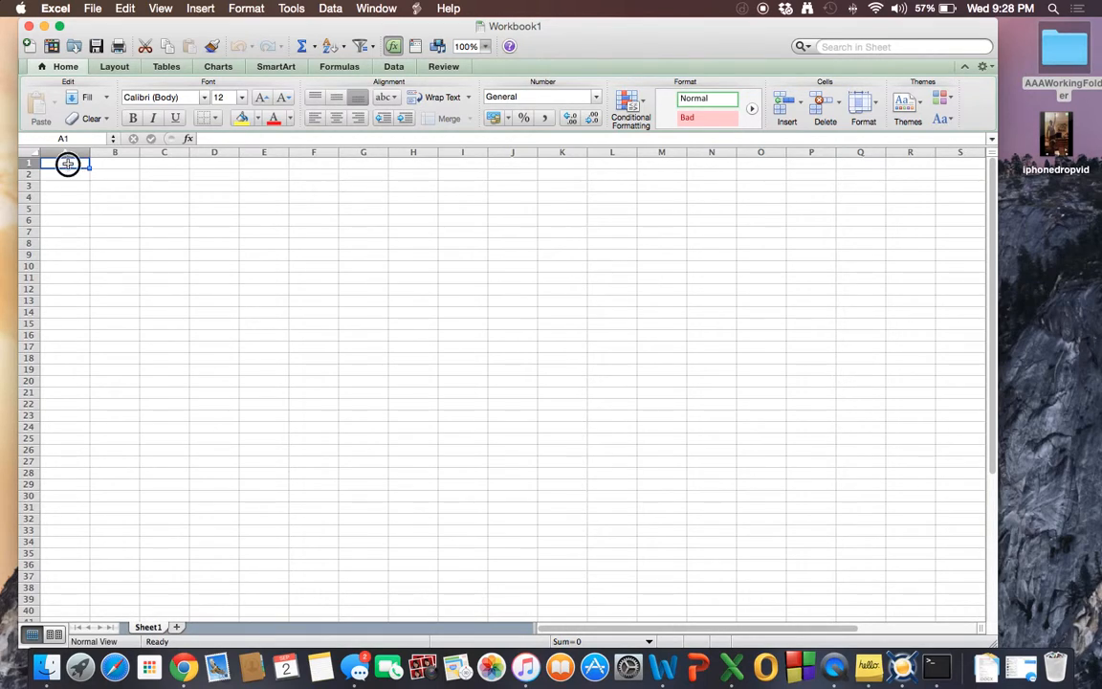
{"action": "type", "text": "time"}
{"action": "double_click", "coordinate": [129, 163]}
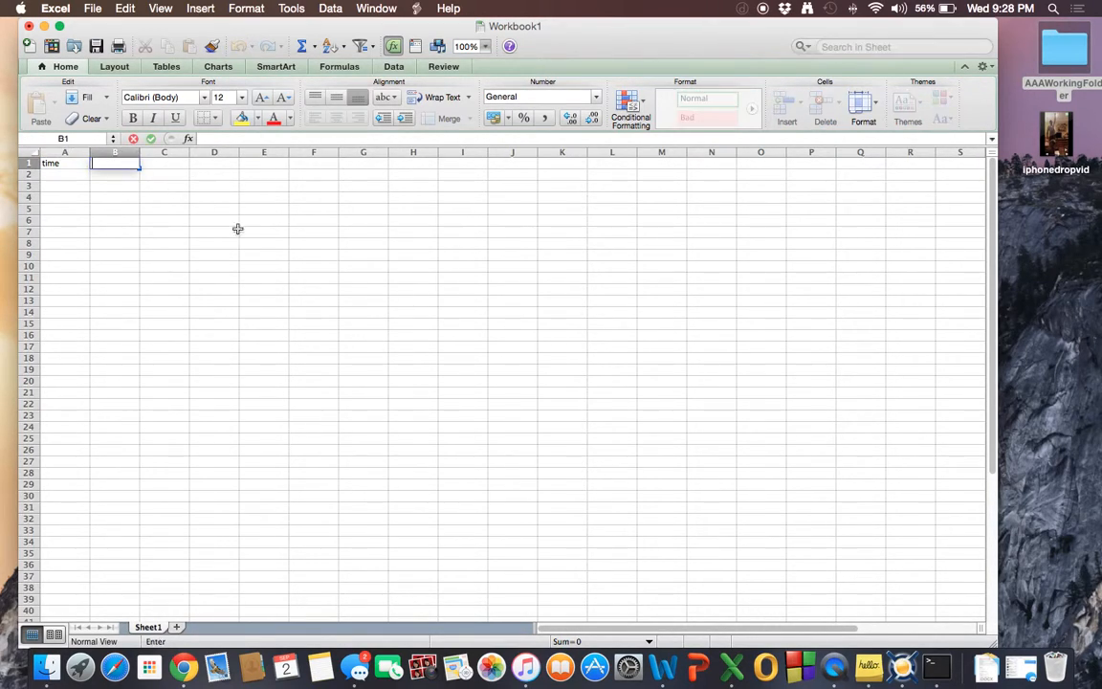
{"action": "type", "text": "a"}
{"action": "key", "text": "BackSpace"}
{"action": "type", "text": "acelleratio"}
{"action": "key", "text": "BackSpace"}
{"action": "key", "text": "BackSpace"}
{"action": "key", "text": "BackSpace"}
{"action": "key", "text": "BackSpace"}
{"action": "key", "text": "BackSpace"}
{"action": "key", "text": "BackSpace"}
{"action": "key", "text": "BackSpace"}
{"action": "key", "text": "BackSpace"}
{"action": "key", "text": "BackSpace"}
{"action": "key", "text": "BackSpace"}
{"action": "key", "text": "BackSpace"}
Change the A1 header to distance.
{"action": "double_click", "coordinate": [72, 164]}
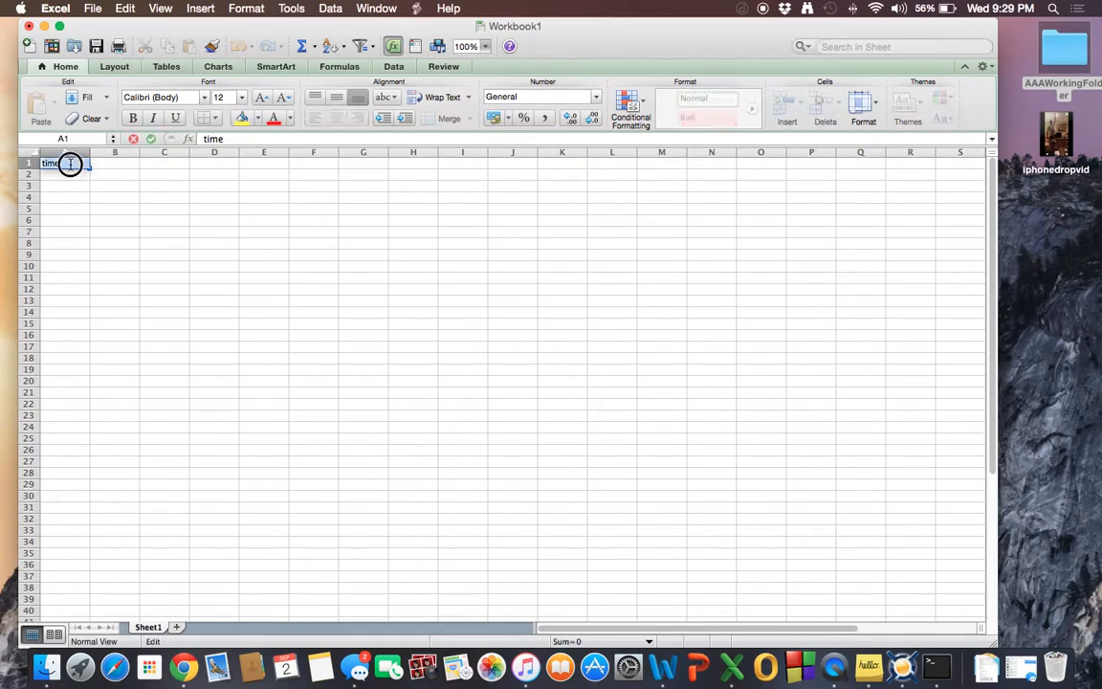
{"action": "left_click", "coordinate": [77, 165]}
{"action": "key", "text": "BackSpace"}
{"action": "key", "text": "BackSpace"}
{"action": "key", "text": "BackSpace"}
{"action": "key", "text": "BackSpace"}
{"action": "type", "text": "distance"}
Enter the column headers time in B1 and acceleration in C1.
{"action": "left_click", "coordinate": [105, 163]}
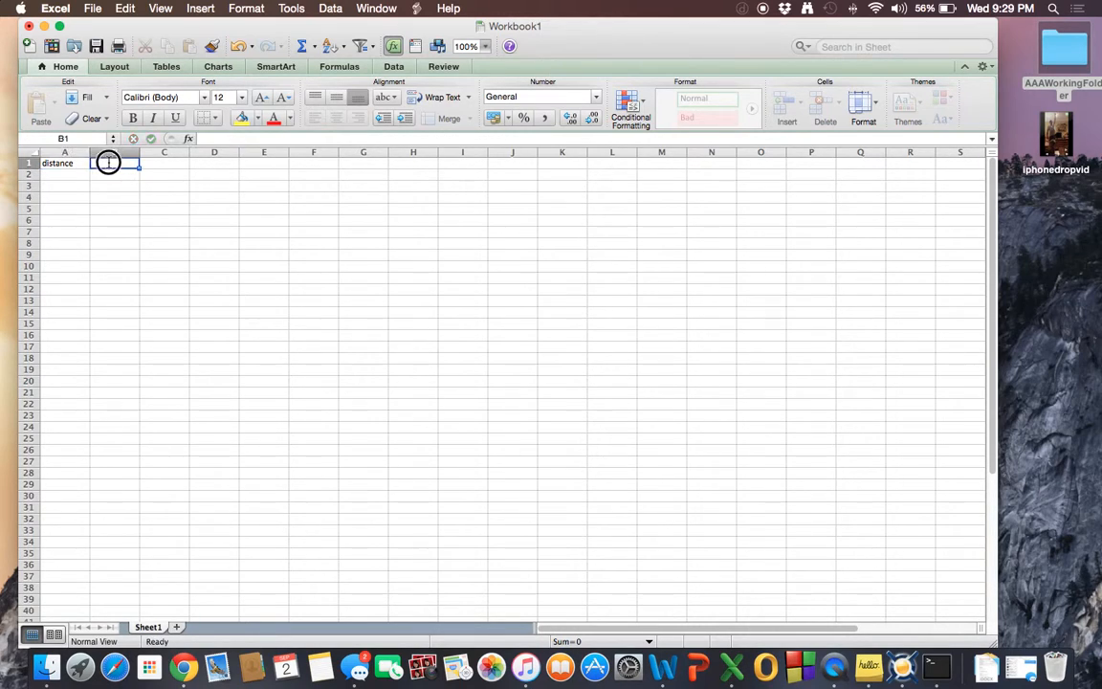
{"action": "type", "text": "time"}
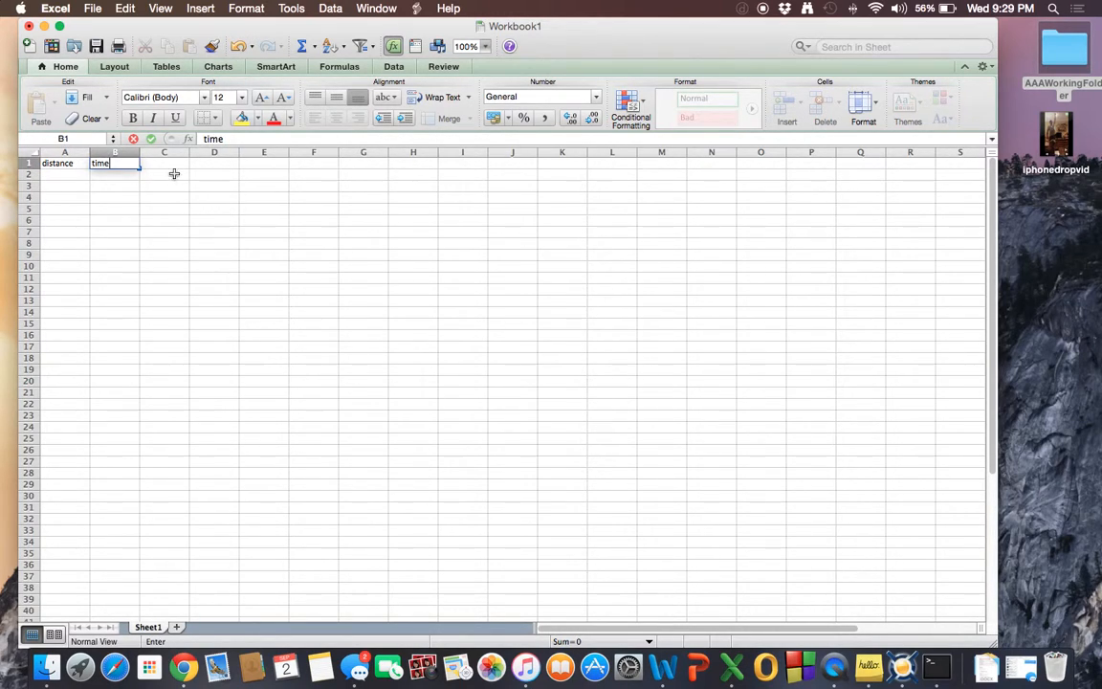
{"action": "left_click", "coordinate": [168, 164]}
{"action": "type", "text": "ace"}
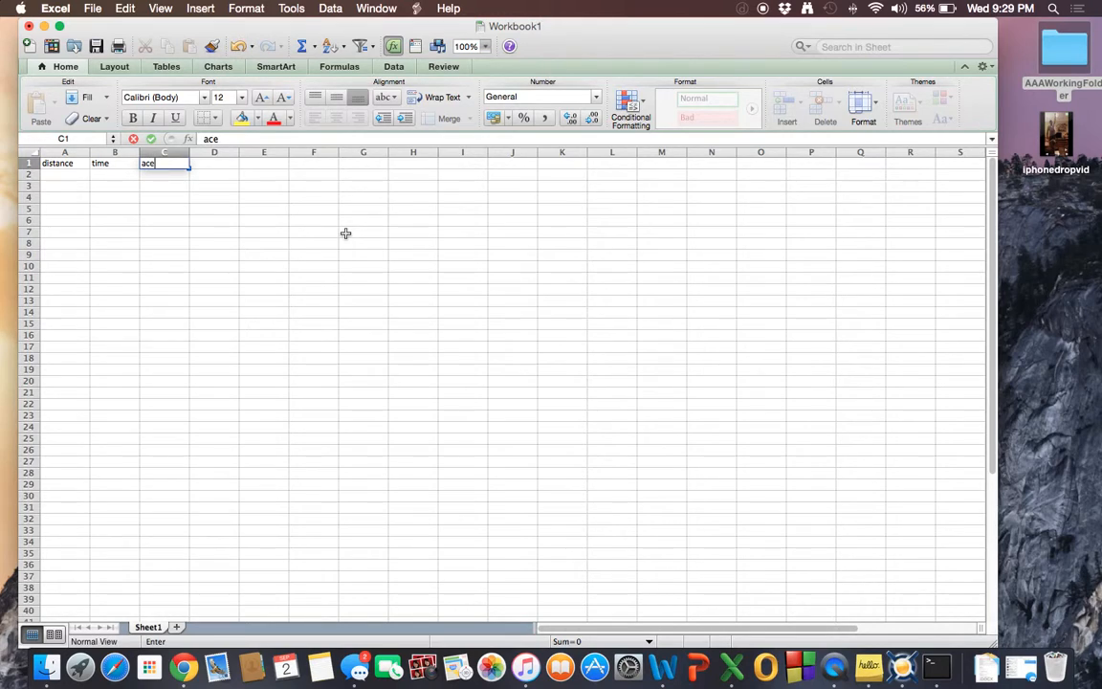
{"action": "type", "text": "llera"}
{"action": "key", "text": "BackSpace"}
{"action": "key", "text": "BackSpace"}
{"action": "key", "text": "BackSpace"}
{"action": "key", "text": "BackSpace"}
{"action": "key", "text": "BackSpace"}
{"action": "key", "text": "BackSpace"}
{"action": "key", "text": "BackSpace"}
{"action": "type", "text": "celeration"}
{"action": "key", "text": "Return"}
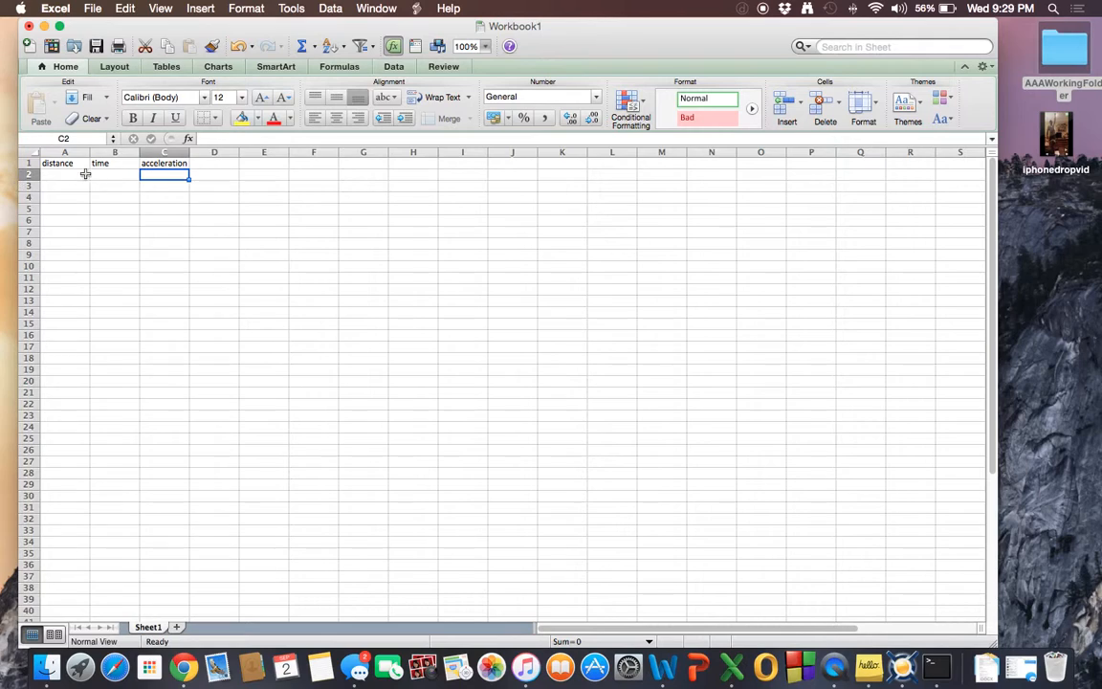
Extend the C1 header to acceleration (a=2d/(t^2)).
{"action": "left_click", "coordinate": [77, 176]}
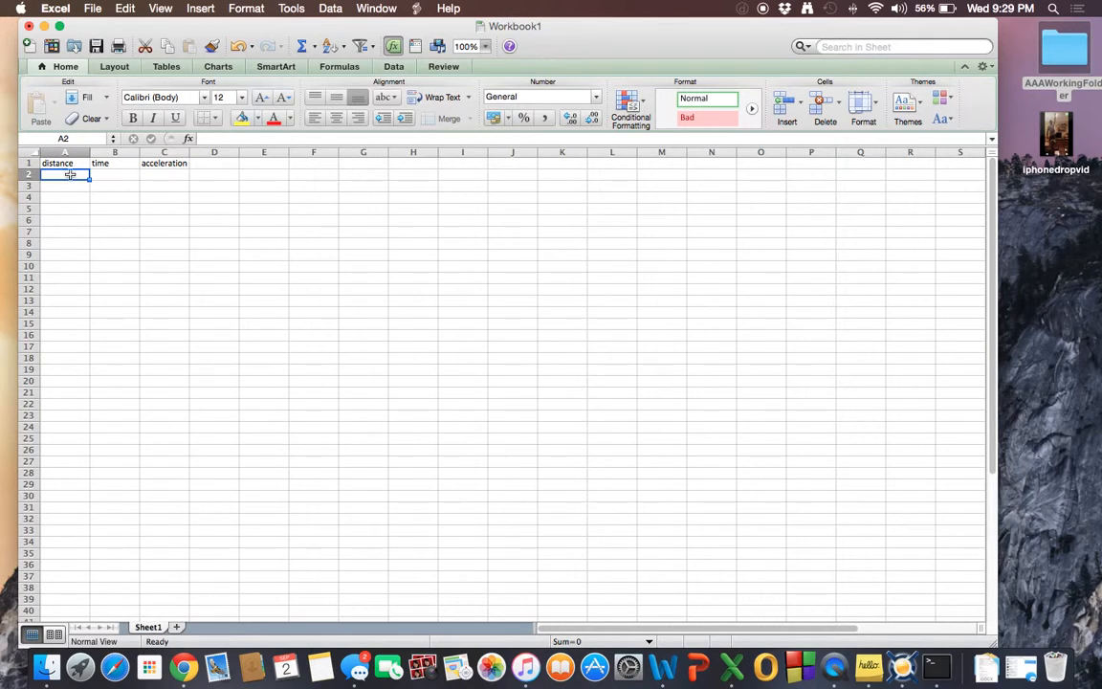
{"action": "left_click", "coordinate": [171, 165]}
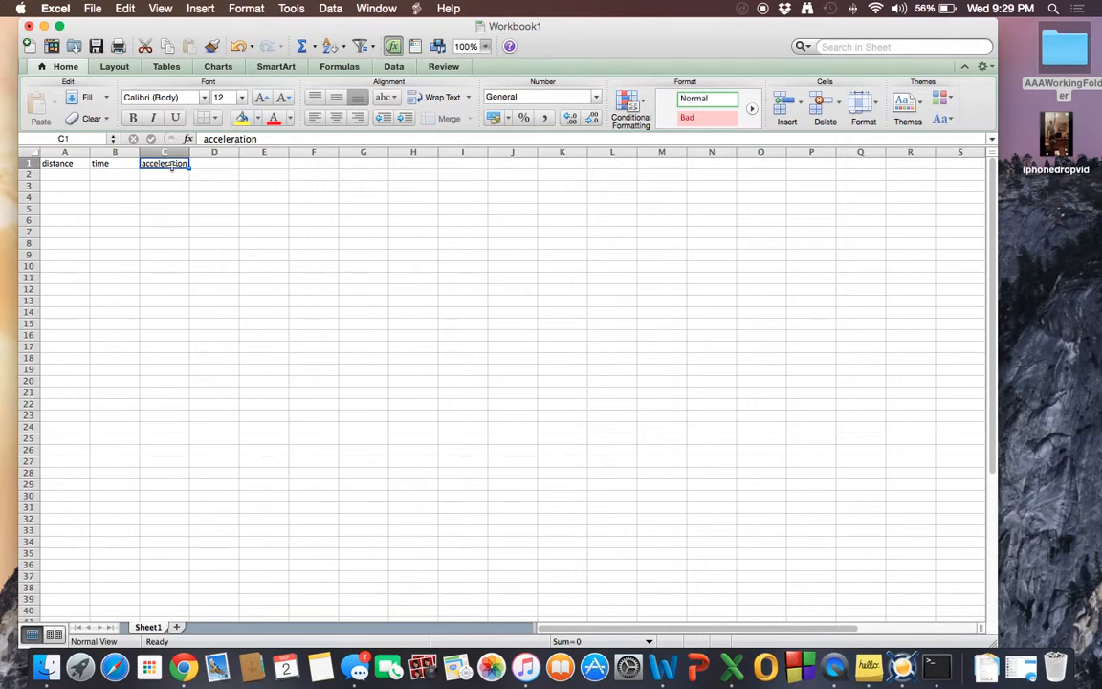
{"action": "double_click", "coordinate": [173, 164]}
{"action": "double_click", "coordinate": [180, 164]}
{"action": "left_click", "coordinate": [188, 165]}
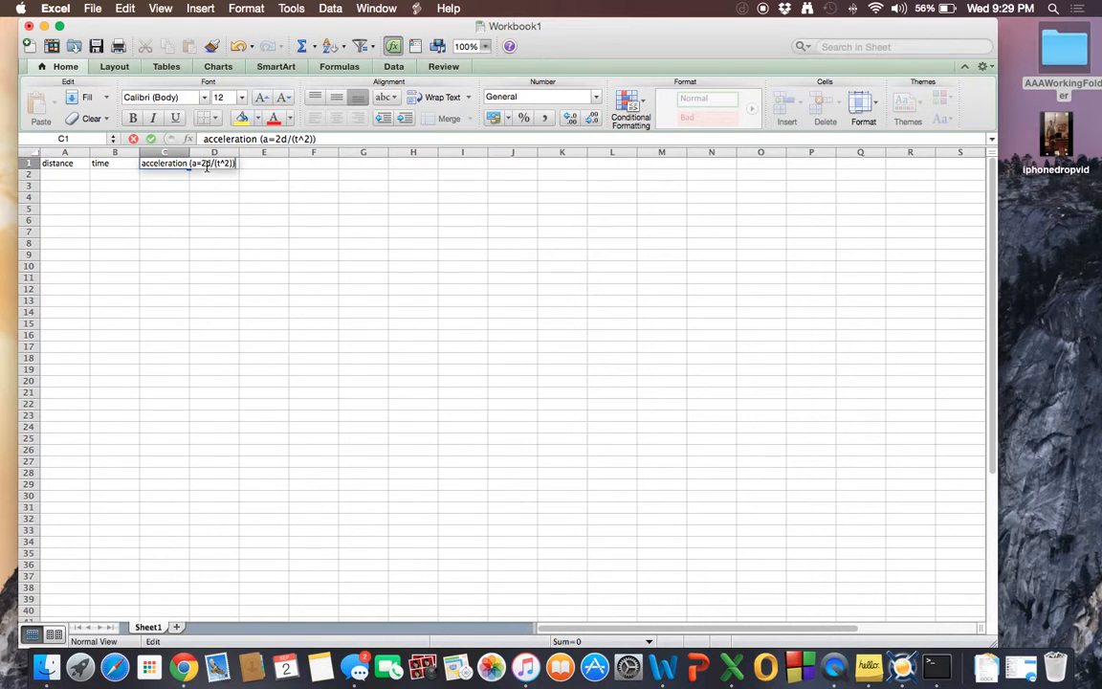
Enter 2.6 as the distance in cell A2.
{"action": "left_click", "coordinate": [79, 174]}
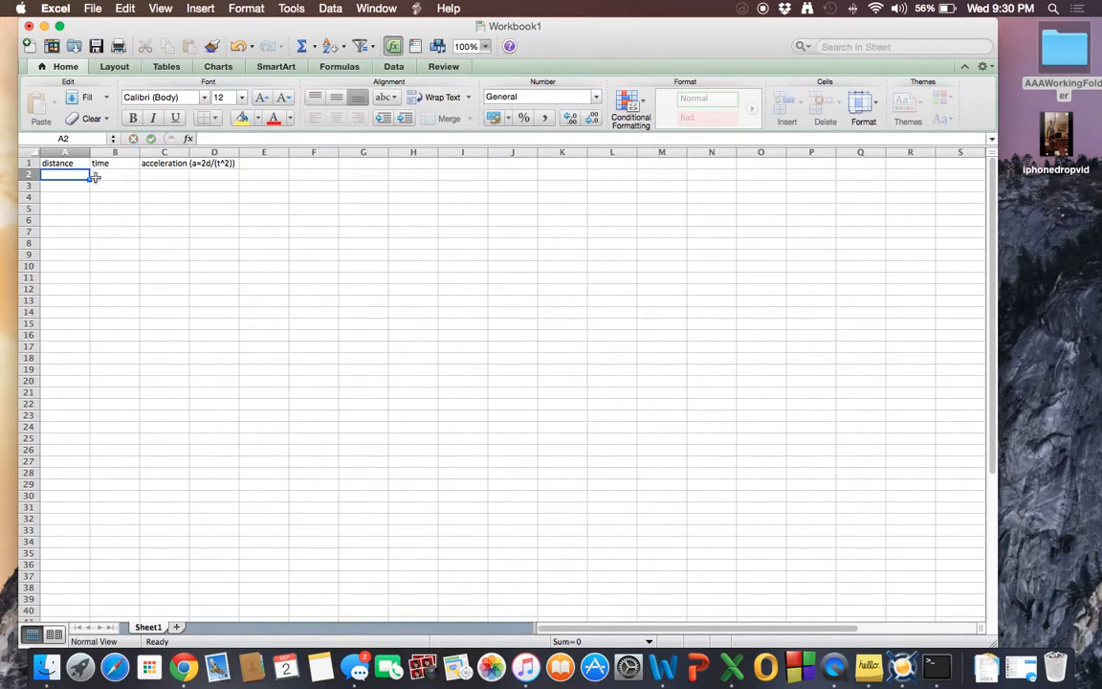
{"action": "double_click", "coordinate": [68, 175]}
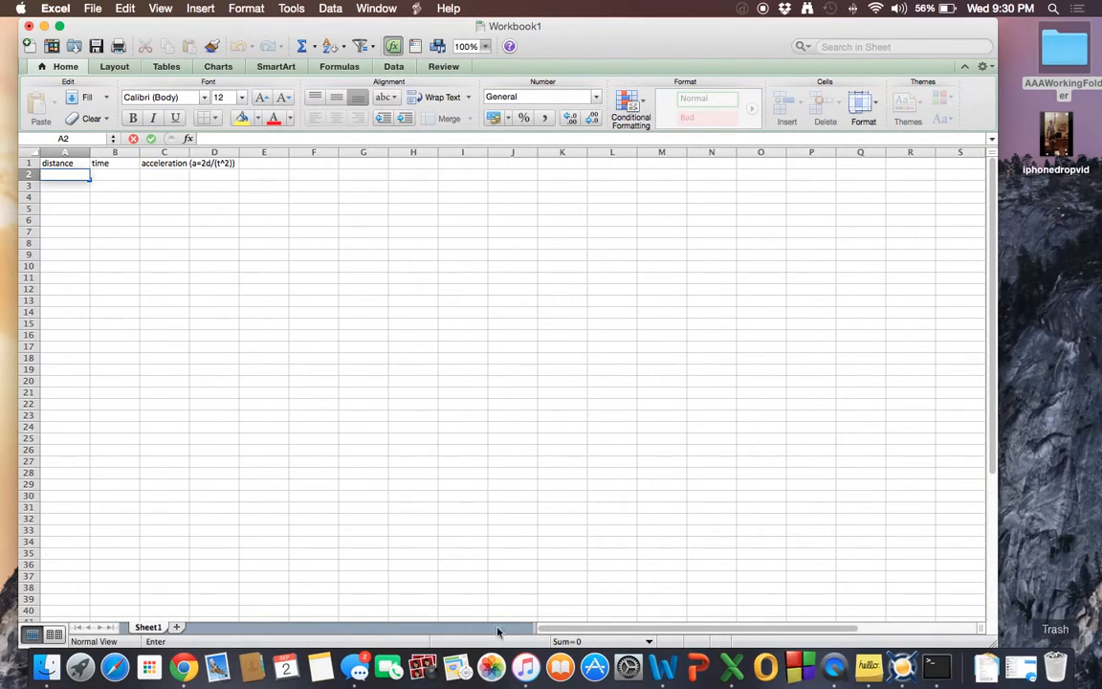
{"action": "type", "text": "2.6"}
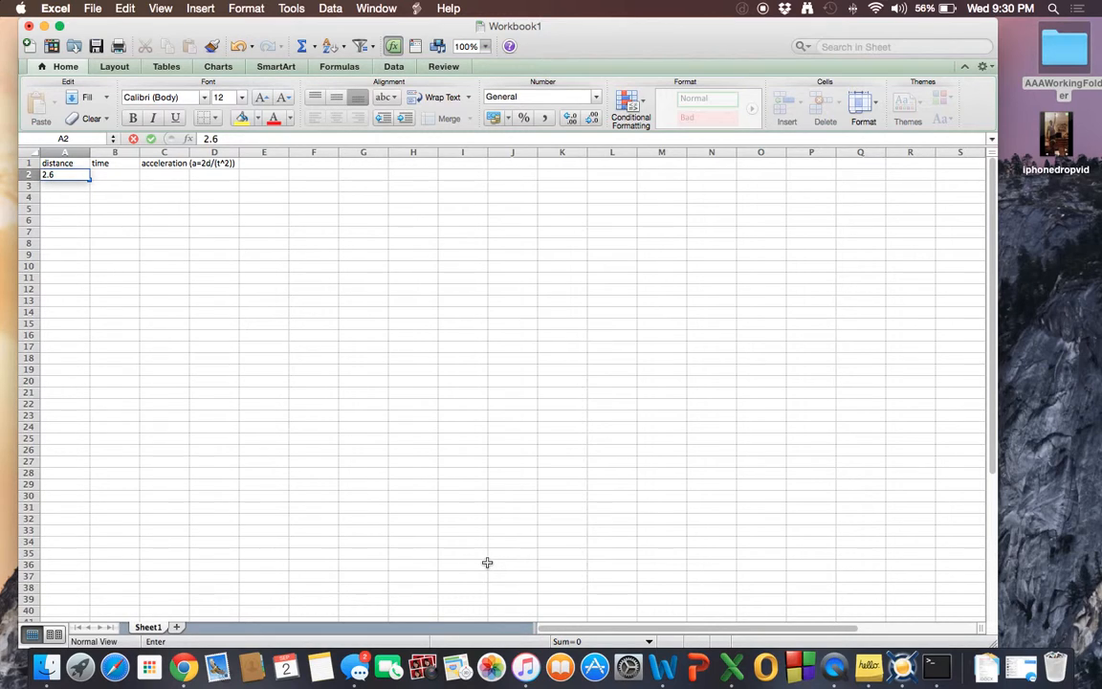
{"action": "double_click", "coordinate": [70, 163]}
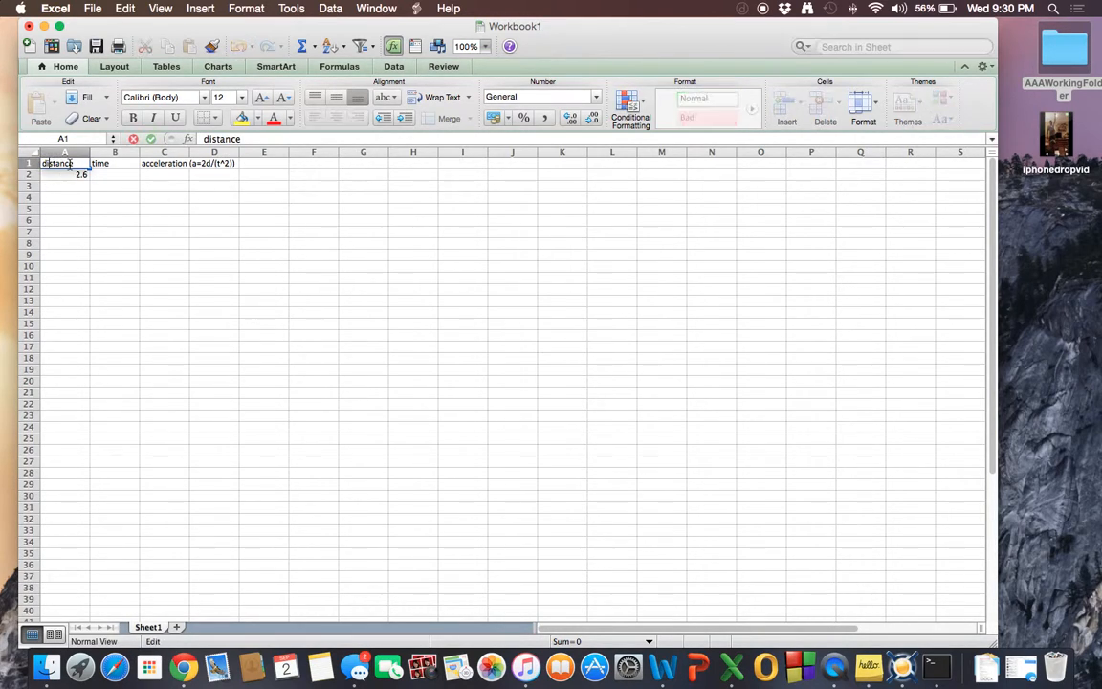
{"action": "left_click", "coordinate": [60, 176]}
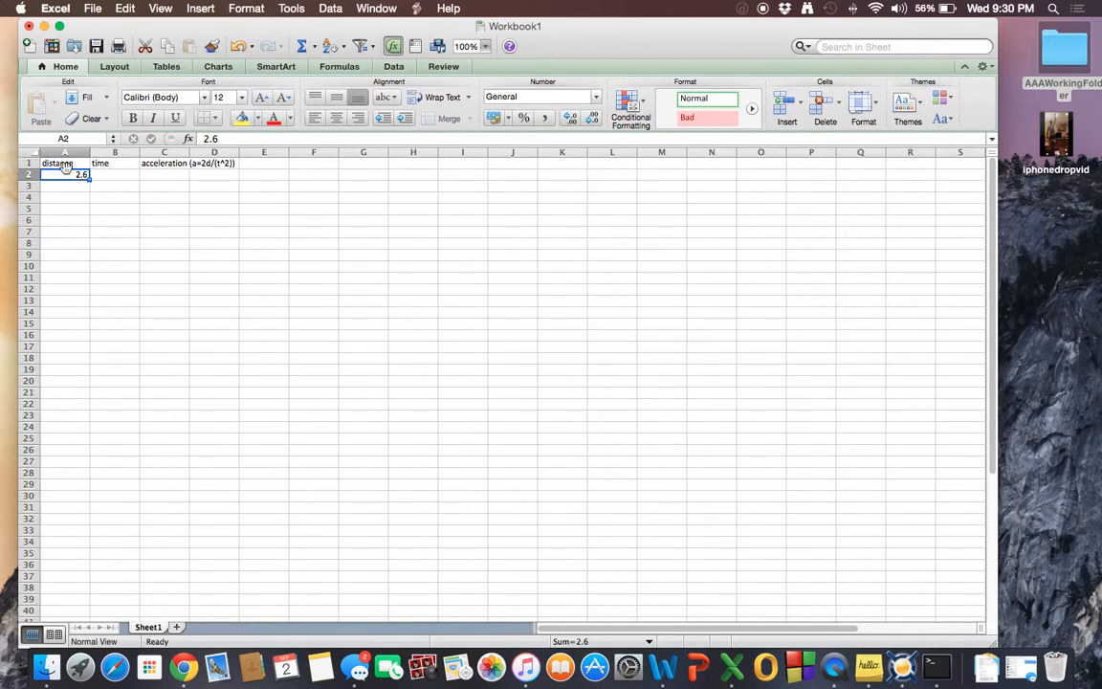
{"action": "left_click", "coordinate": [46, 164]}
{"action": "left_click", "coordinate": [66, 176]}
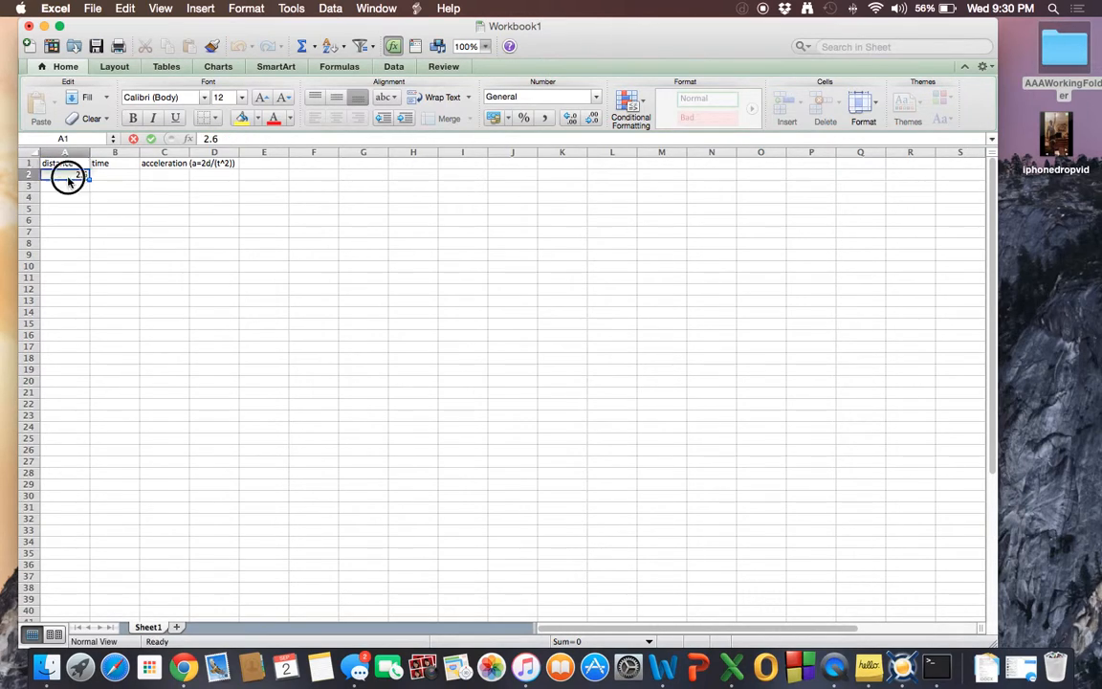
Examine the distance, time and acceleration header cells in row 1.
{"action": "left_click", "coordinate": [103, 173]}
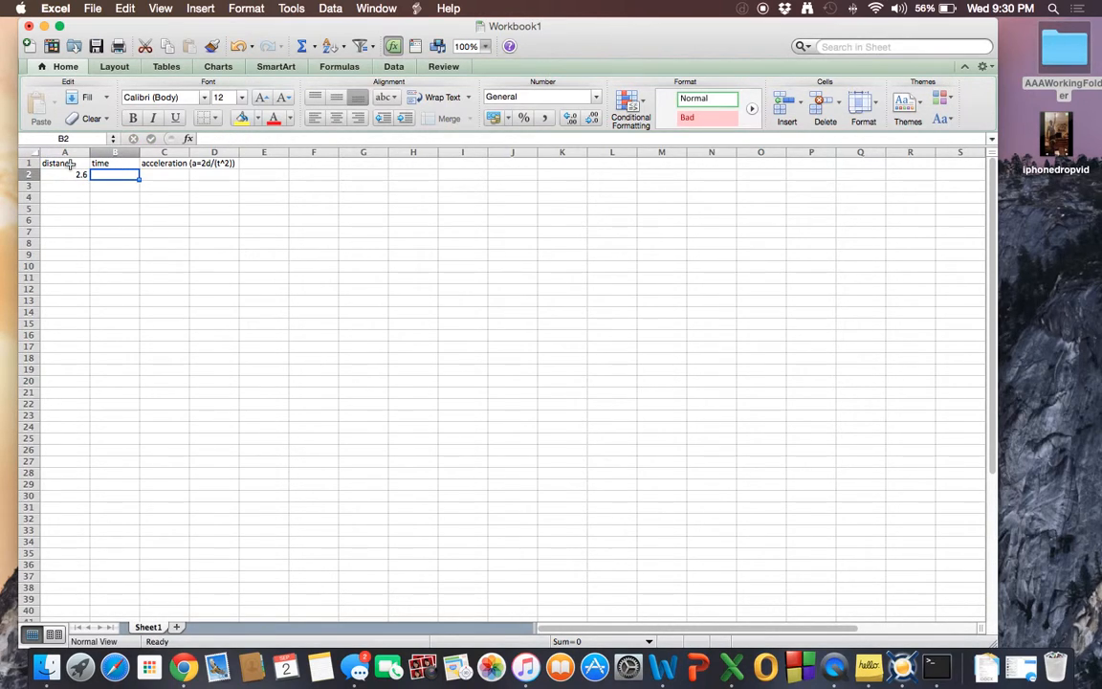
{"action": "left_click", "coordinate": [64, 164]}
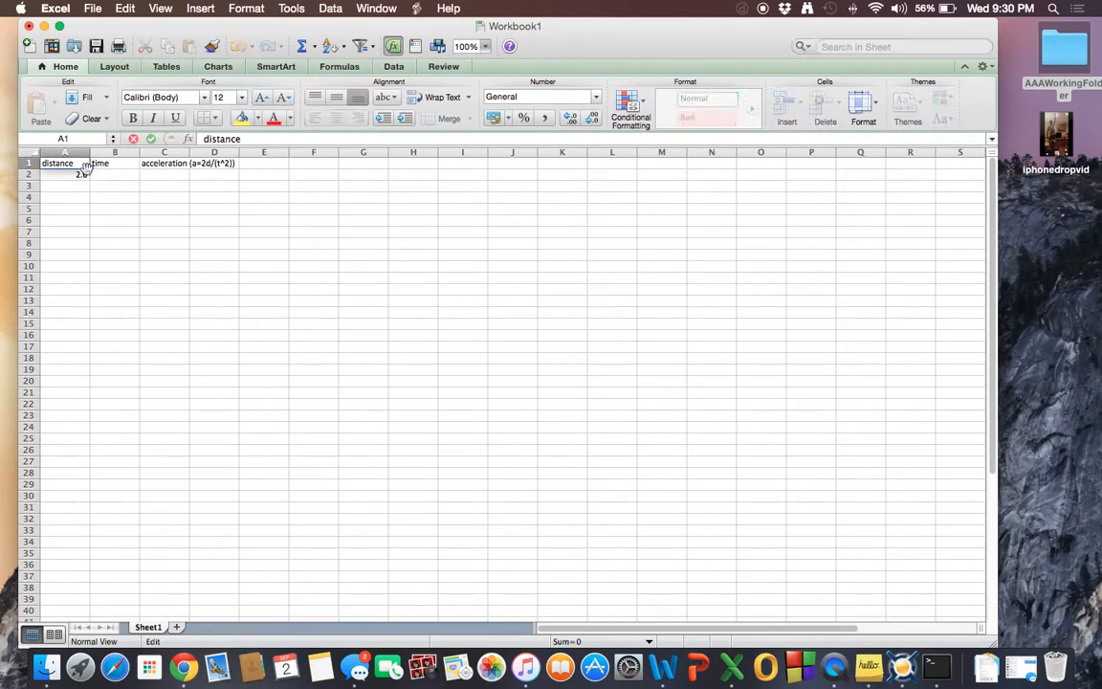
{"action": "left_click", "coordinate": [130, 166]}
{"action": "left_click", "coordinate": [148, 166]}
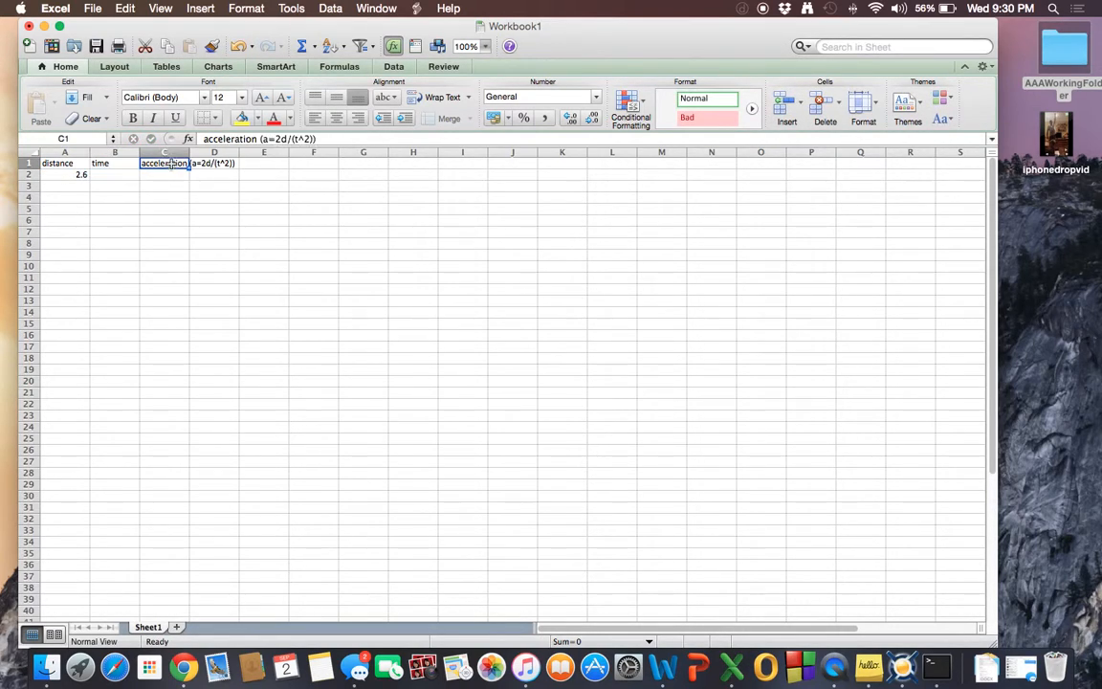
{"action": "left_click", "coordinate": [68, 163]}
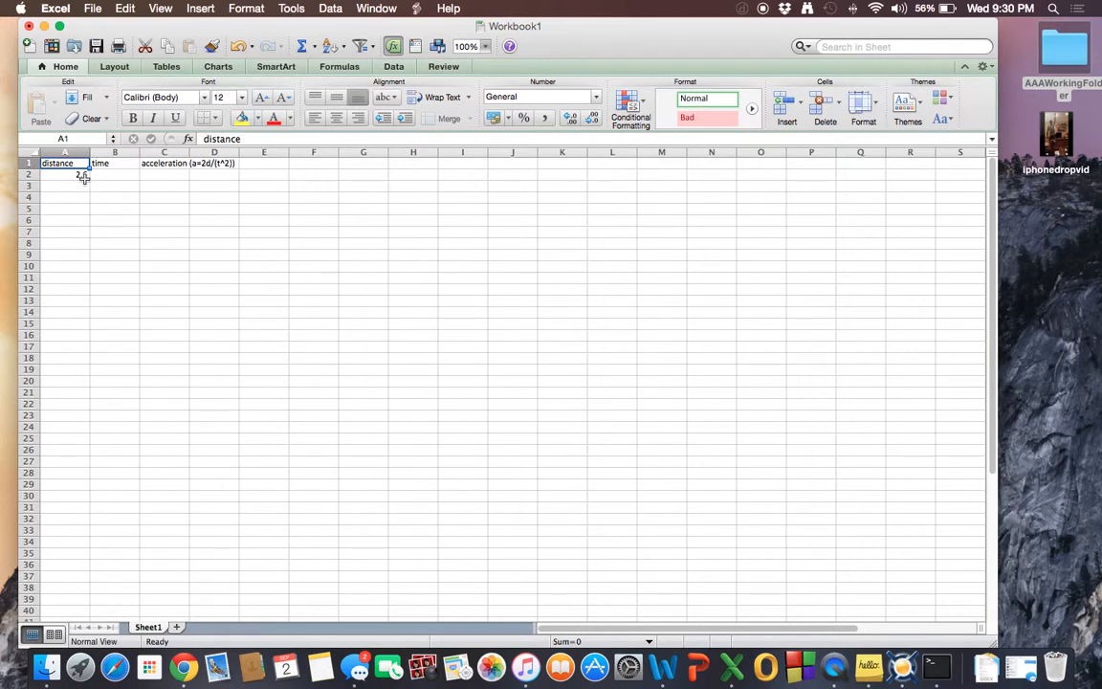
{"action": "left_click", "coordinate": [107, 162]}
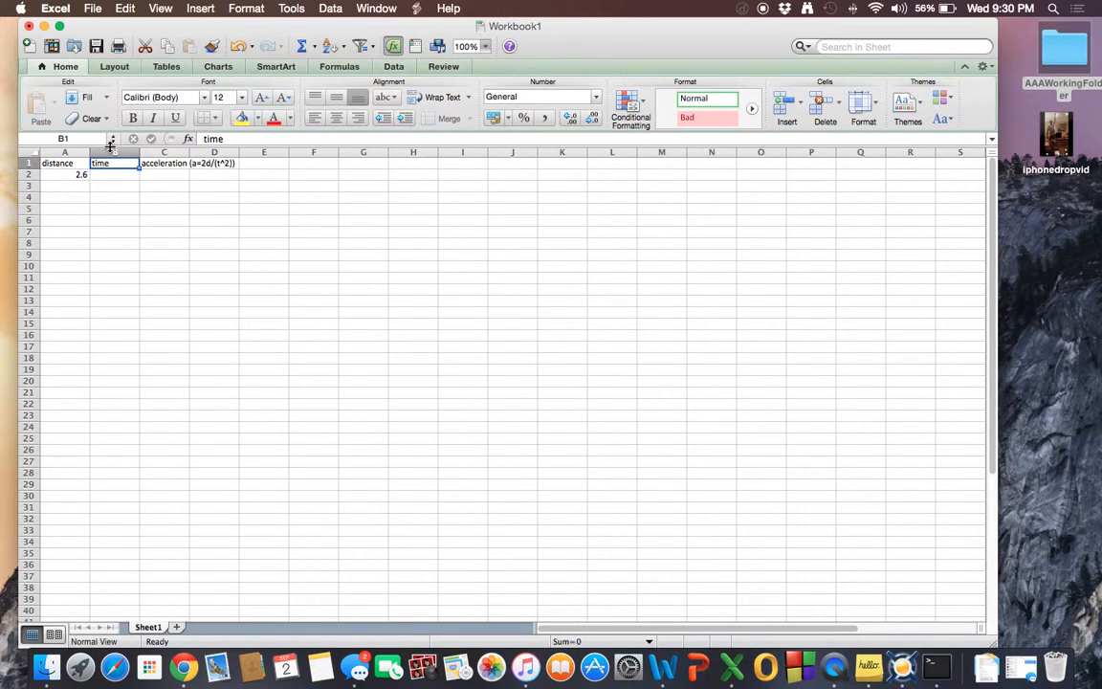
{"action": "key", "text": "Tab"}
{"action": "left_click", "coordinate": [57, 164]}
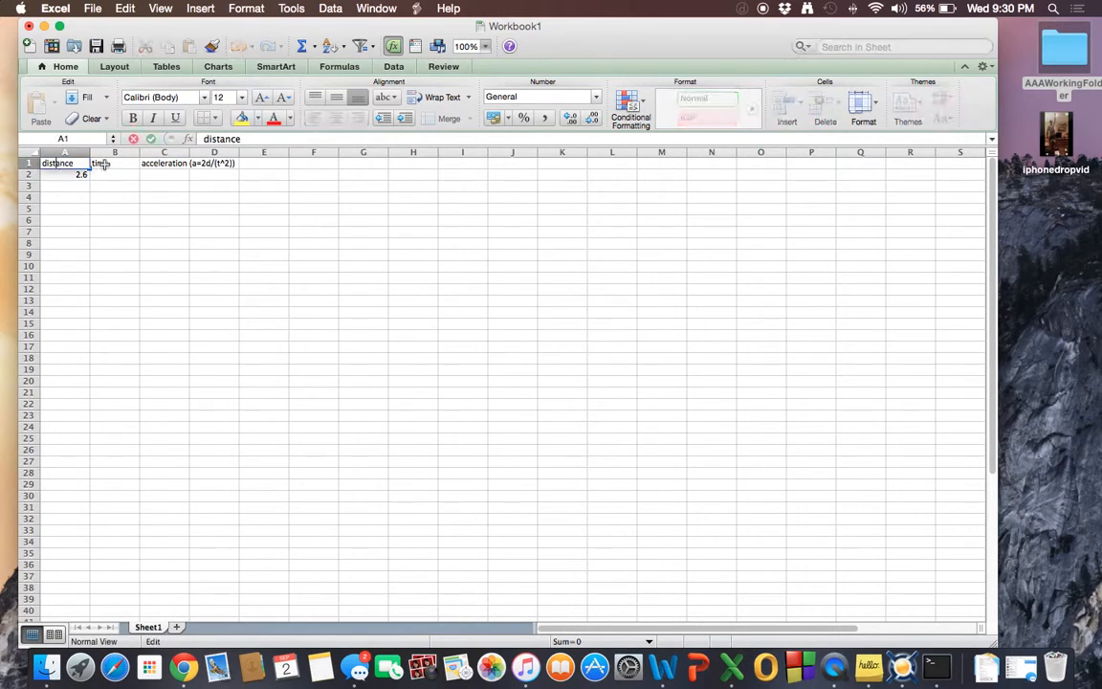
{"action": "left_click", "coordinate": [110, 163]}
{"action": "left_click", "coordinate": [175, 164]}
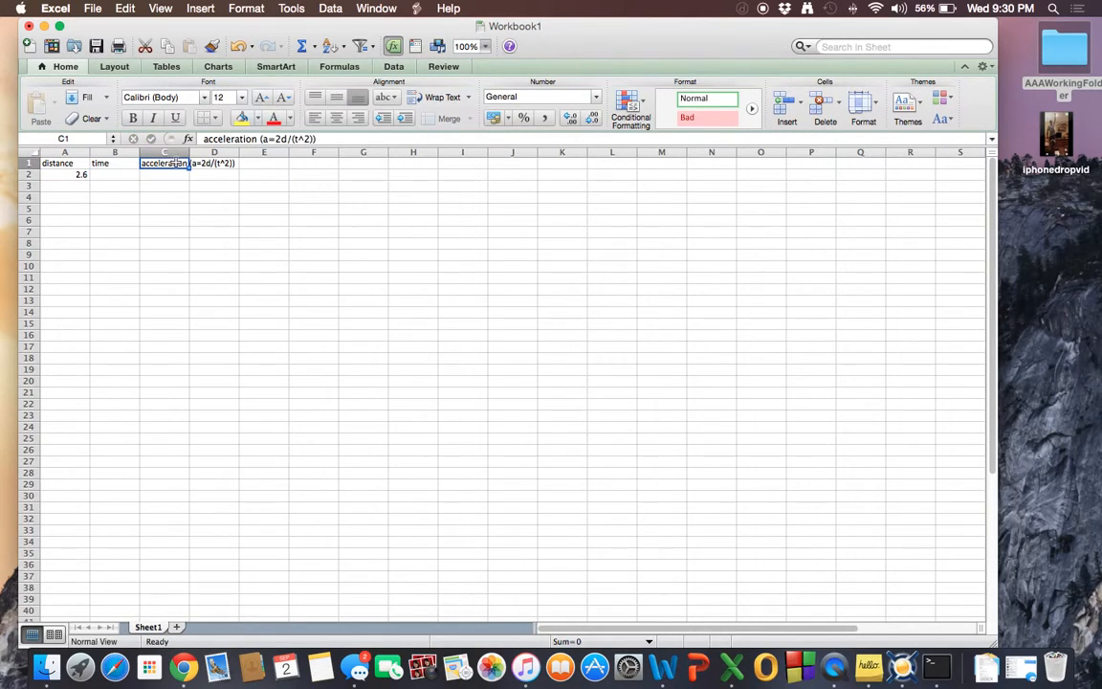
{"action": "double_click", "coordinate": [65, 163]}
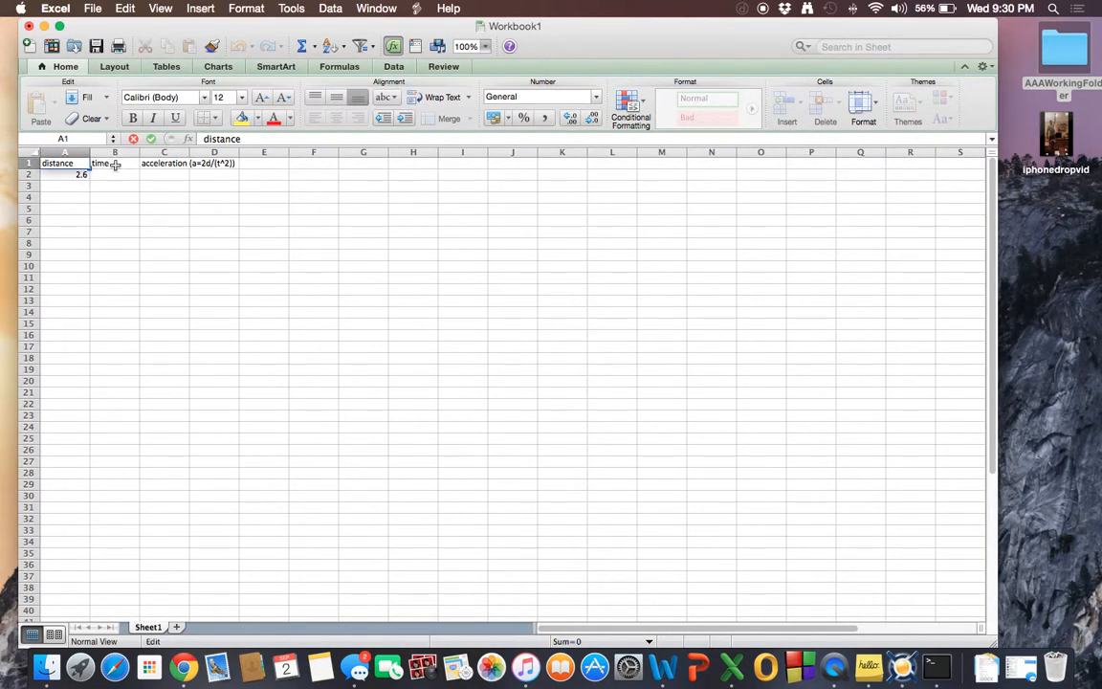
{"action": "double_click", "coordinate": [110, 164]}
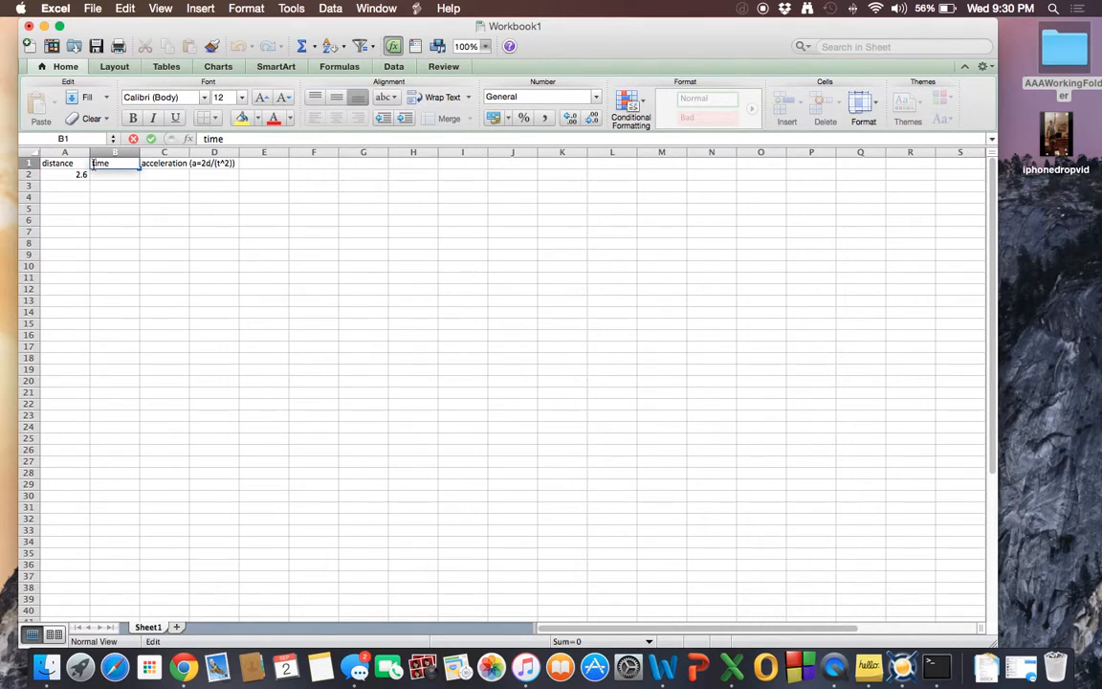
{"action": "double_click", "coordinate": [75, 164]}
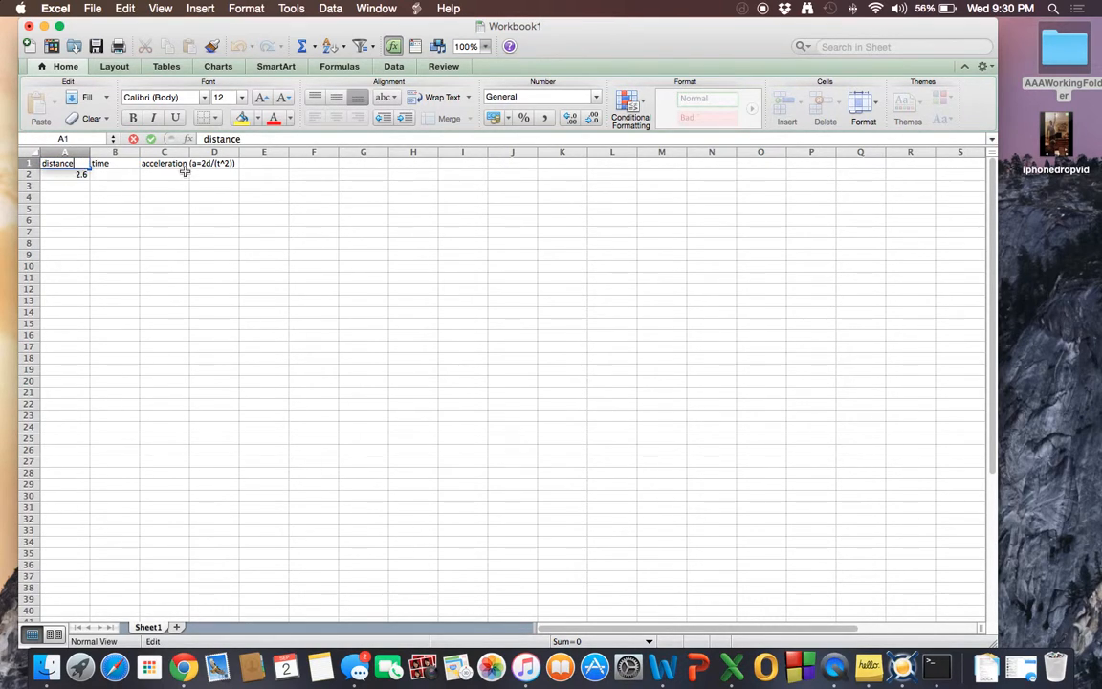
{"action": "left_click", "coordinate": [149, 164]}
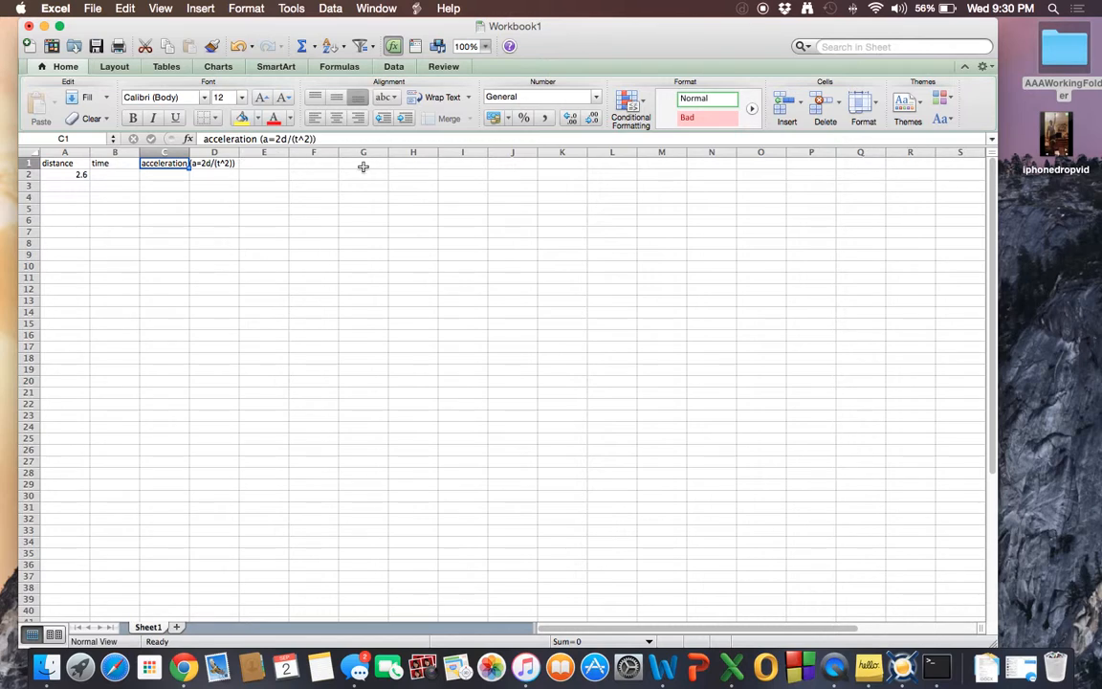
Check the fall time in the Word notes and enter 0.6 as the time in cell B2.
{"action": "double_click", "coordinate": [110, 178]}
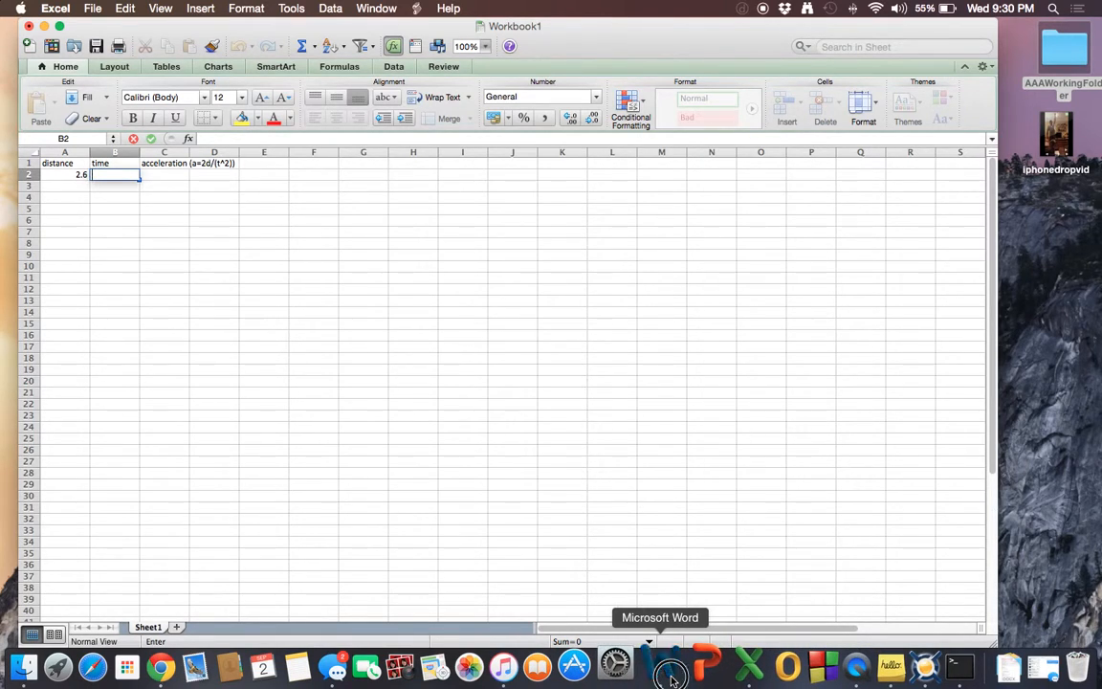
{"action": "left_click", "coordinate": [671, 677]}
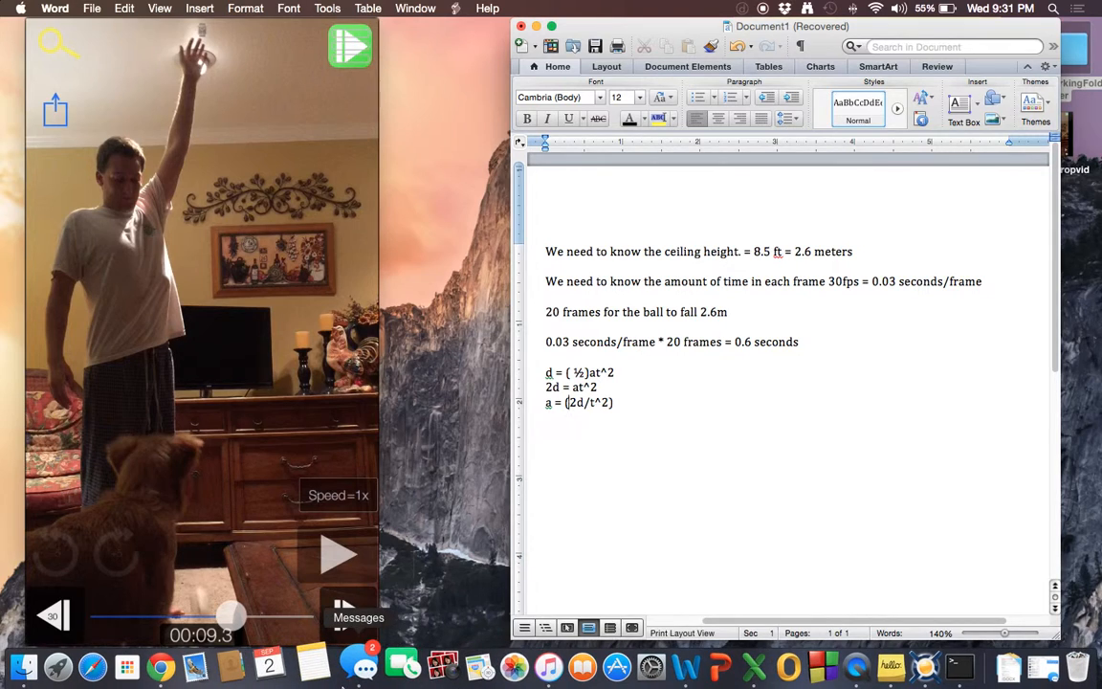
{"action": "key", "text": "ctrl+Up"}
{"action": "left_click", "coordinate": [704, 44]}
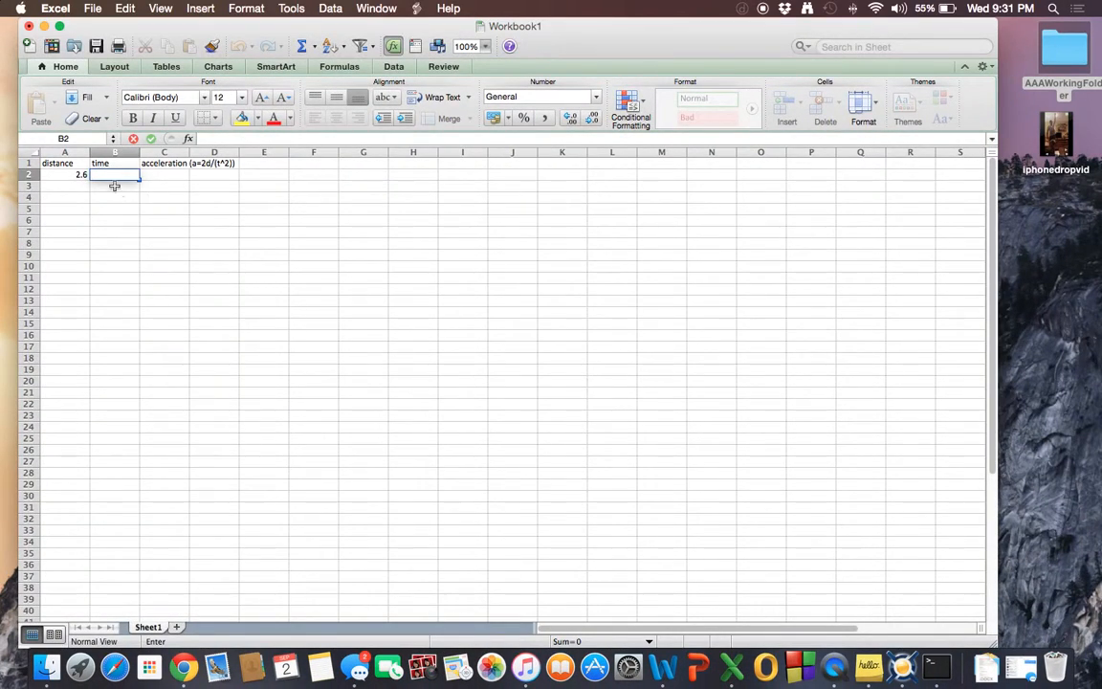
{"action": "type", "text": "0.6"}
{"action": "key", "text": "Return"}
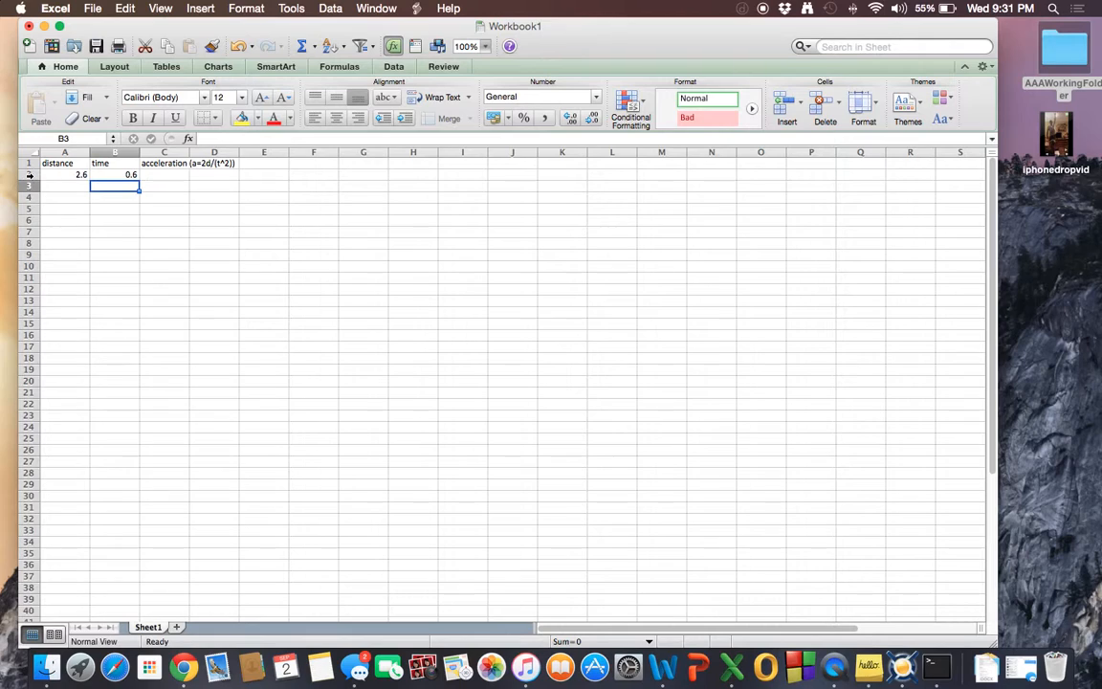
Enter the acceleration formula =(2*A2)/(B2^2) in cell C2, referencing the distance and time cells.
{"action": "double_click", "coordinate": [153, 176]}
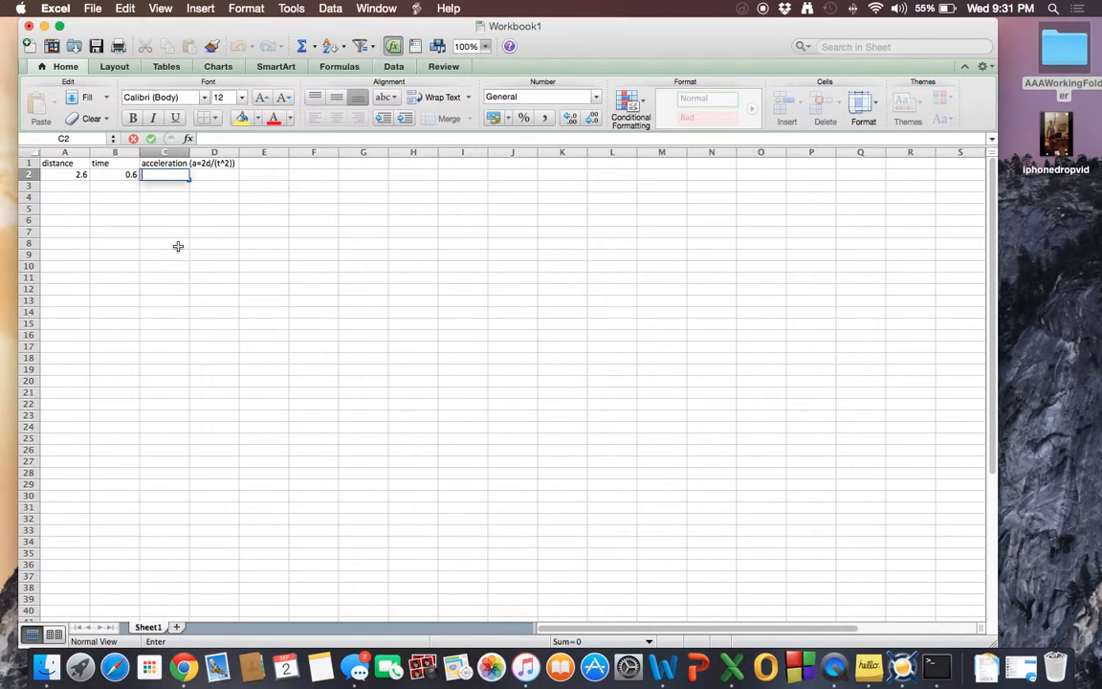
{"action": "type", "text": "="}
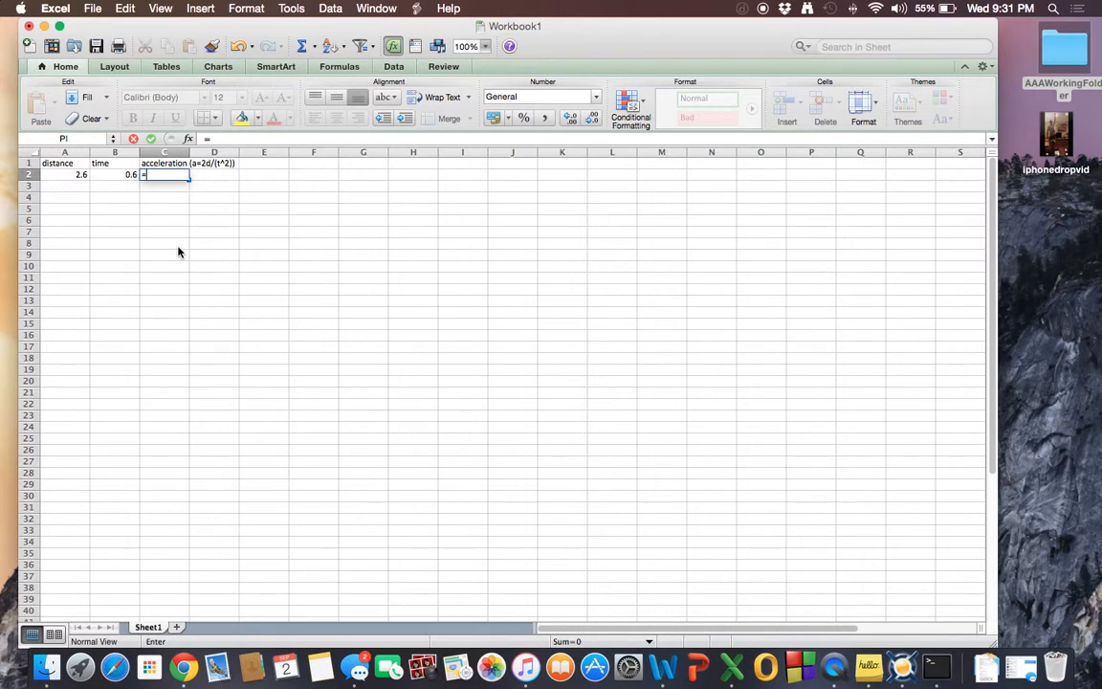
{"action": "type", "text": "("}
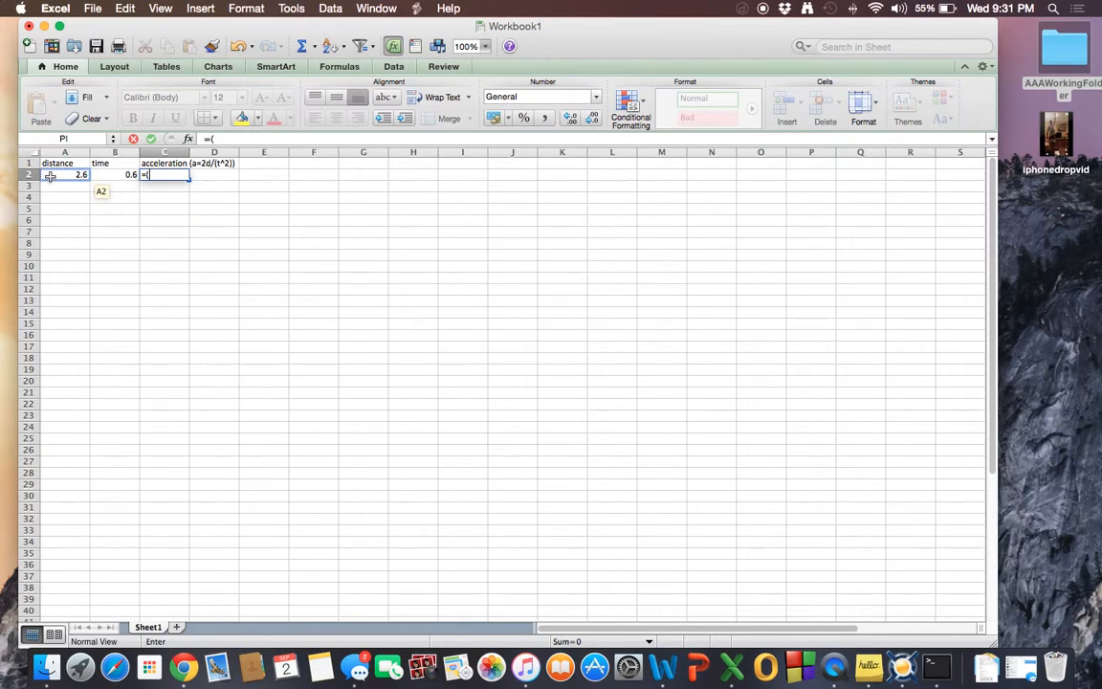
{"action": "type", "text": "2*"}
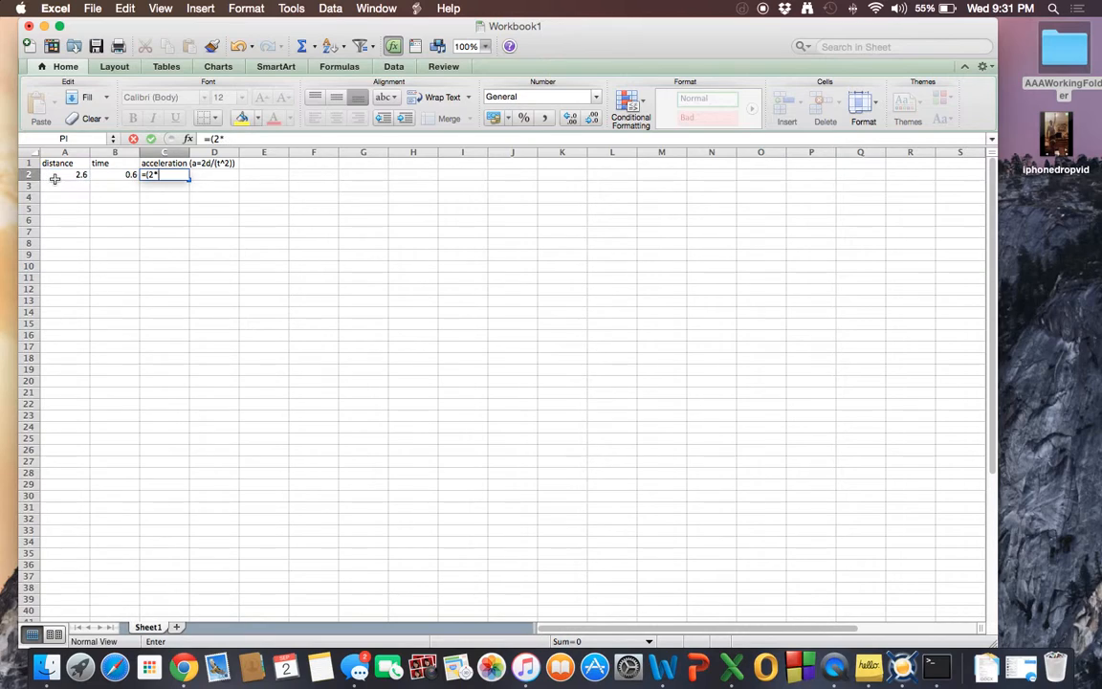
{"action": "left_click", "coordinate": [58, 179]}
{"action": "type", "text": ")/"}
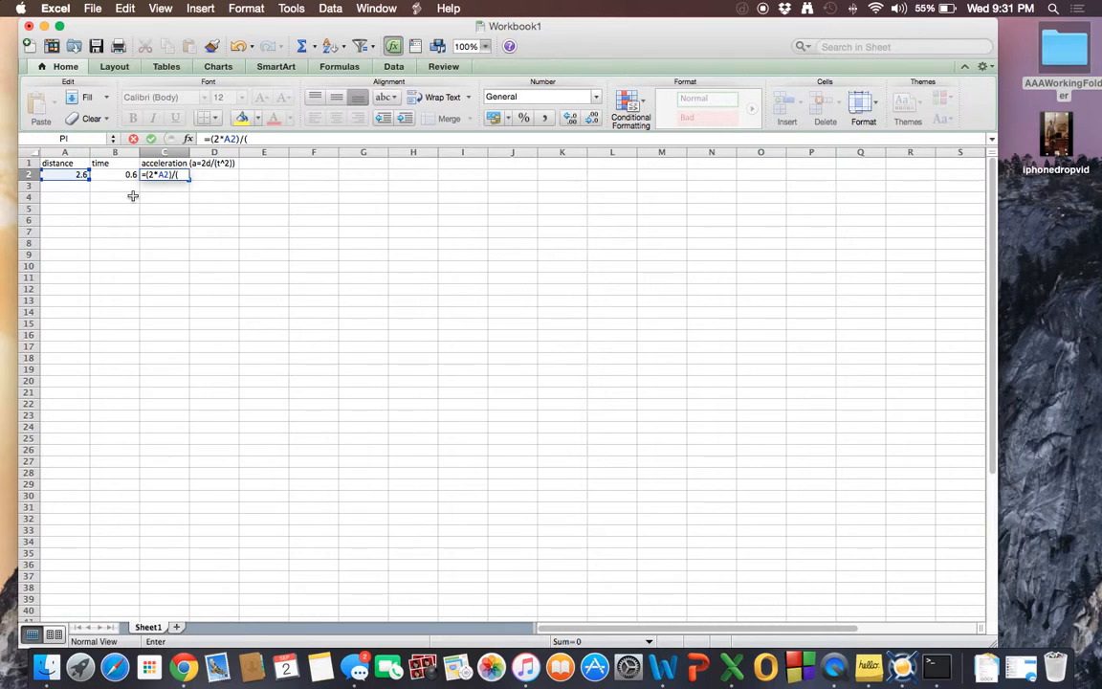
{"action": "type", "text": "("}
{"action": "left_click", "coordinate": [118, 174]}
{"action": "type", "text": ")"}
{"action": "key", "text": "BackSpace"}
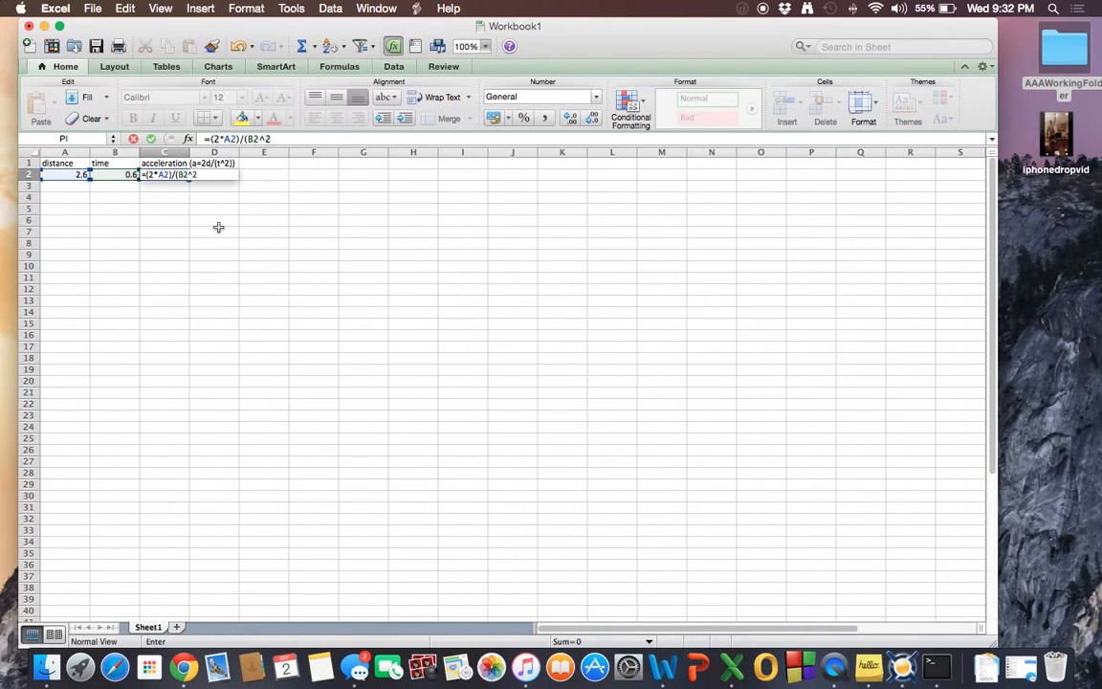
{"action": "type", "text": "^2)"}
{"action": "key", "text": "Return"}
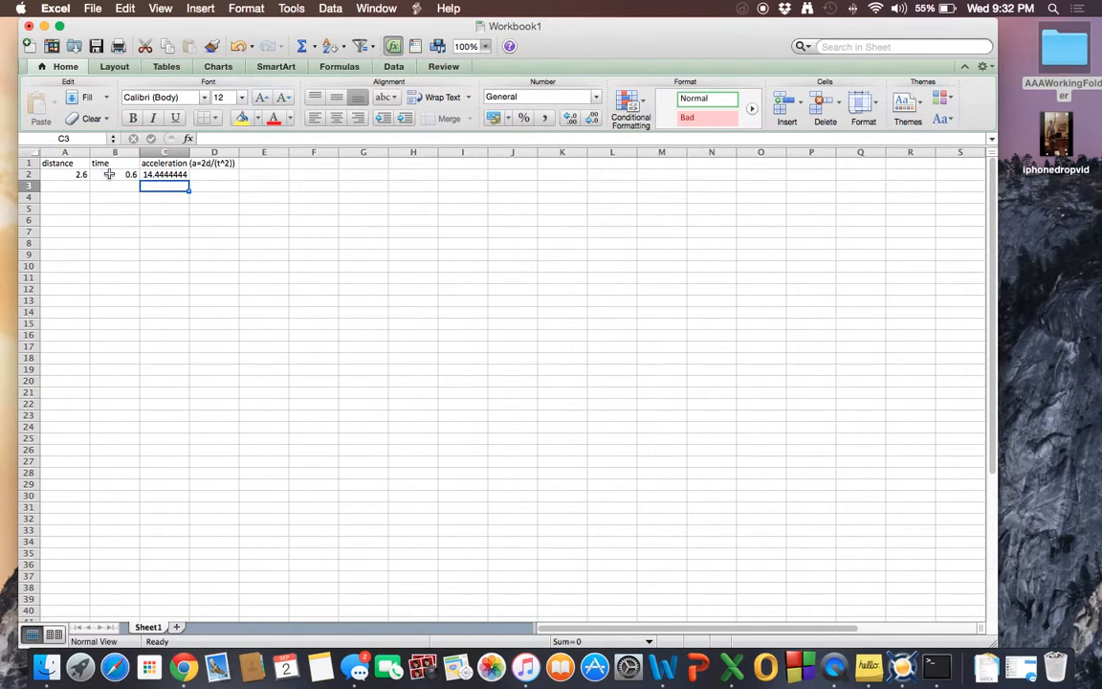
{"action": "left_click", "coordinate": [148, 174]}
{"action": "double_click", "coordinate": [148, 174]}
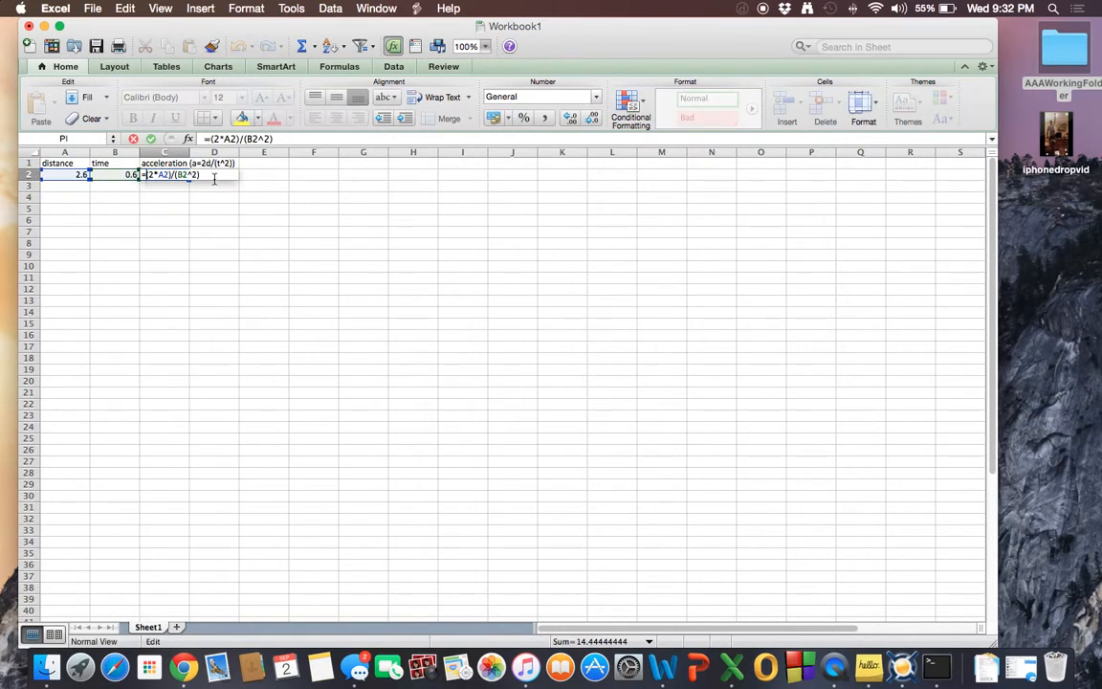
{"action": "left_click", "coordinate": [279, 178]}
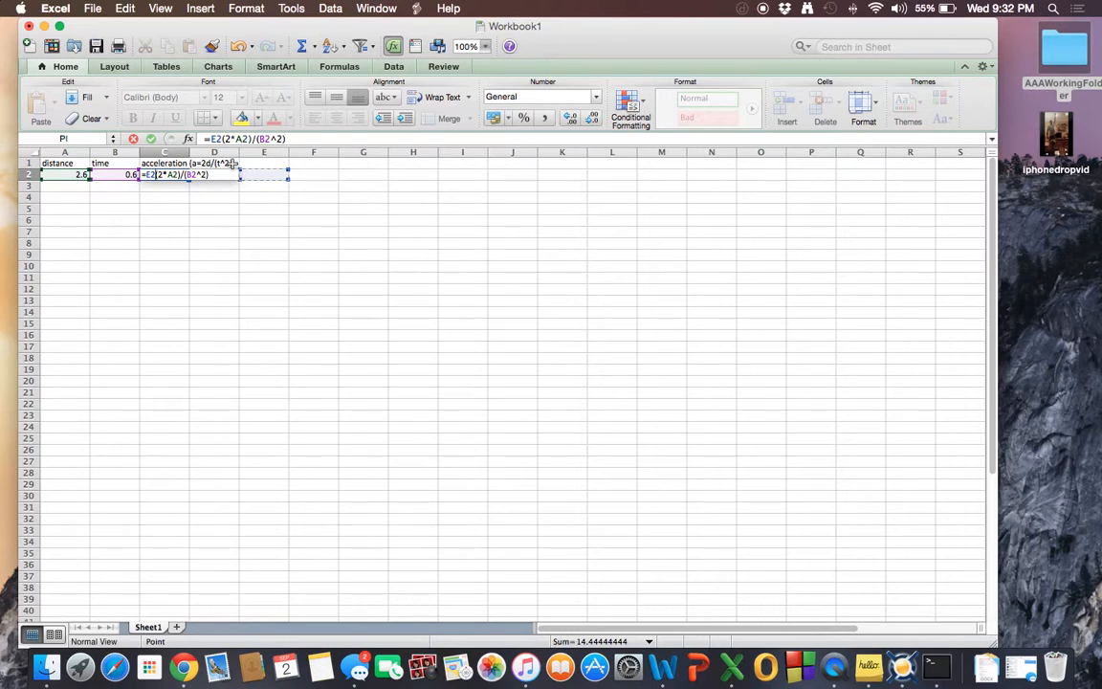
{"action": "left_click", "coordinate": [92, 8]}
{"action": "mouse_move", "coordinate": [125, 8]}
{"action": "left_click", "coordinate": [140, 27]}
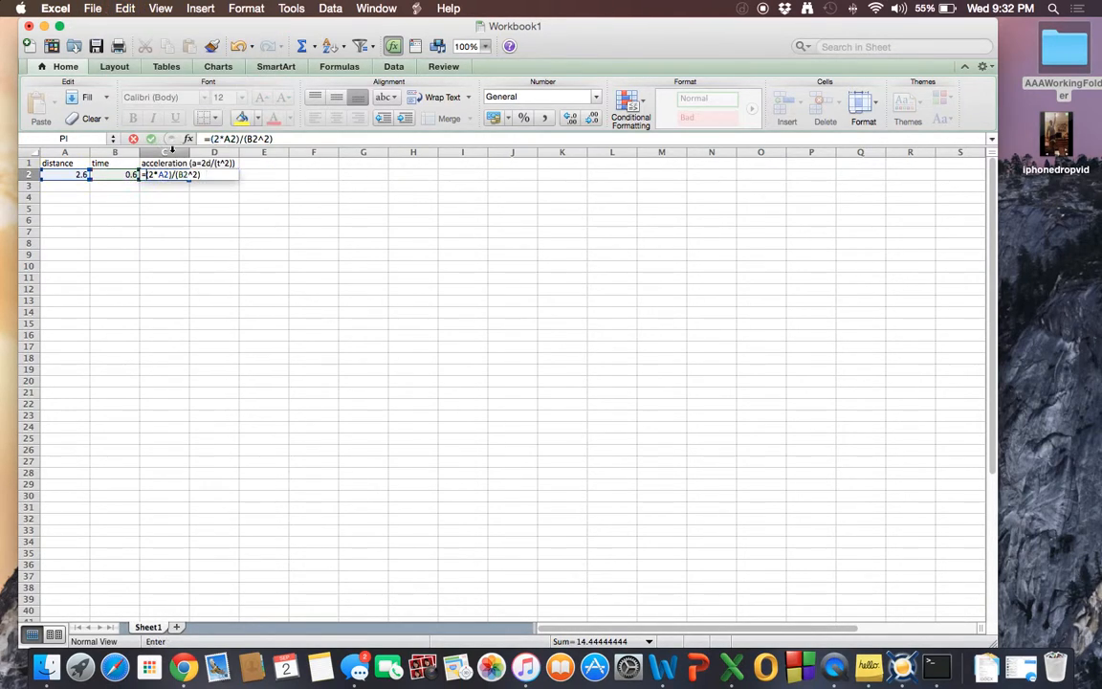
{"action": "key", "text": "Return"}
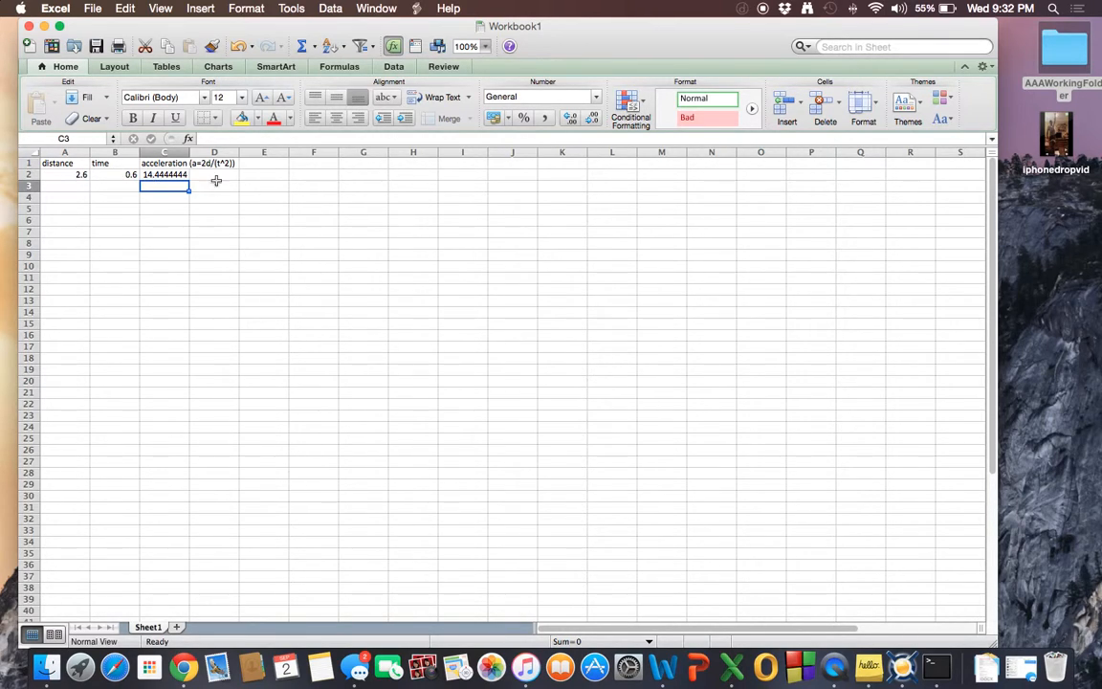
Add a test row with distance 3 in cell A3 and time 1 in cell B3.
{"action": "left_click", "coordinate": [62, 175]}
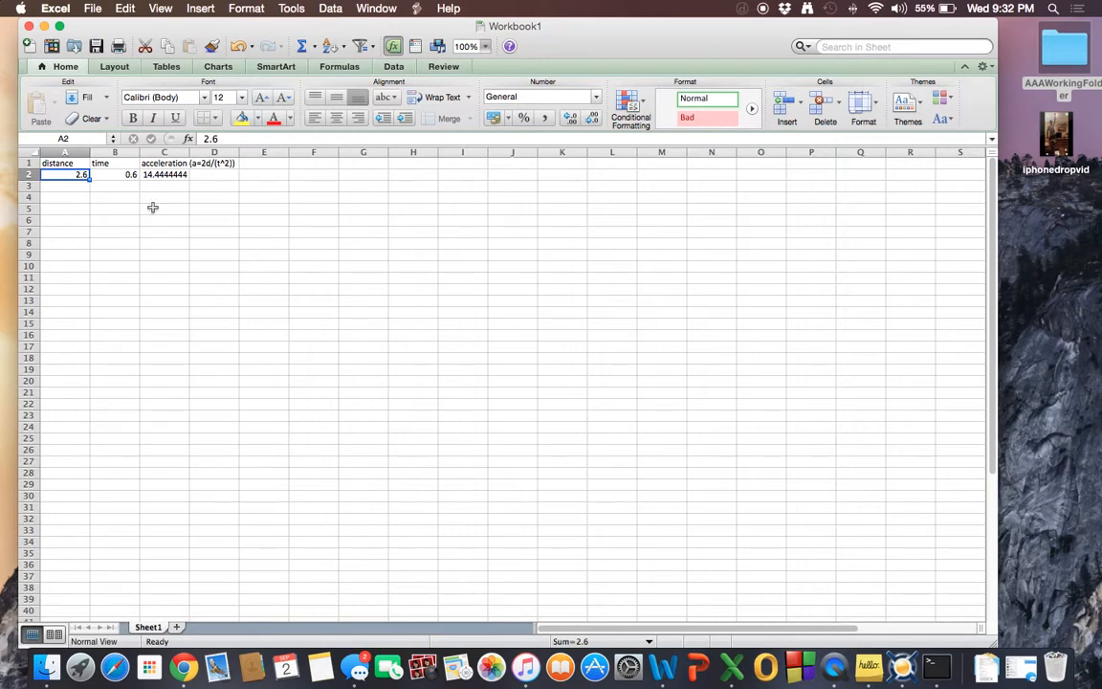
{"action": "left_click", "coordinate": [199, 172]}
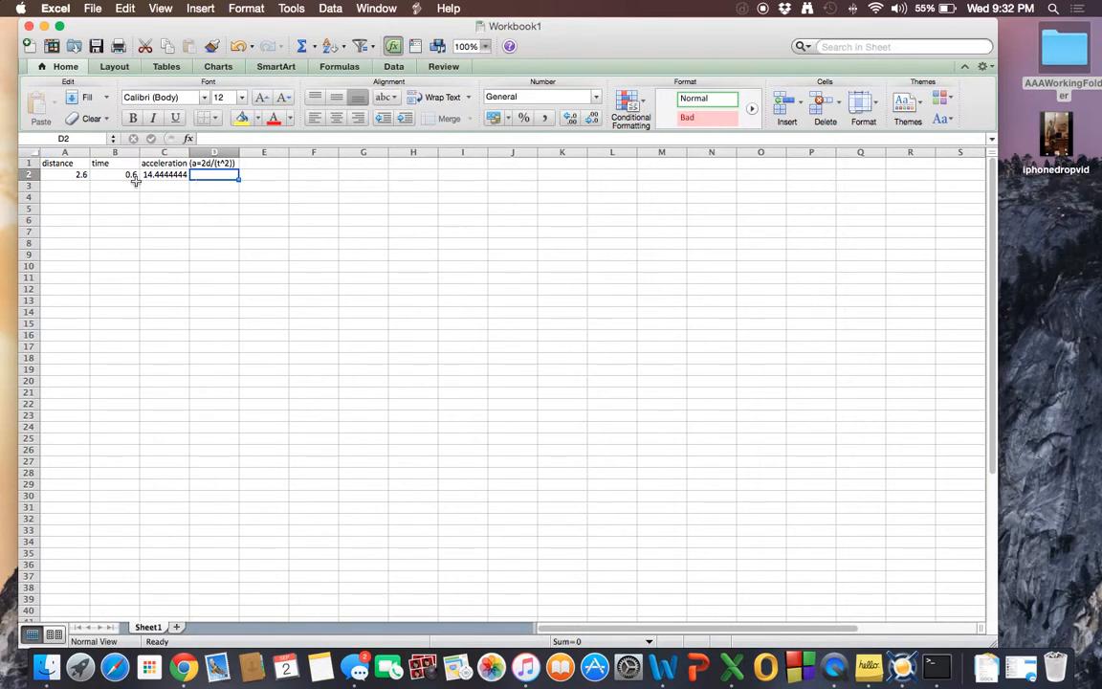
{"action": "left_click", "coordinate": [177, 176]}
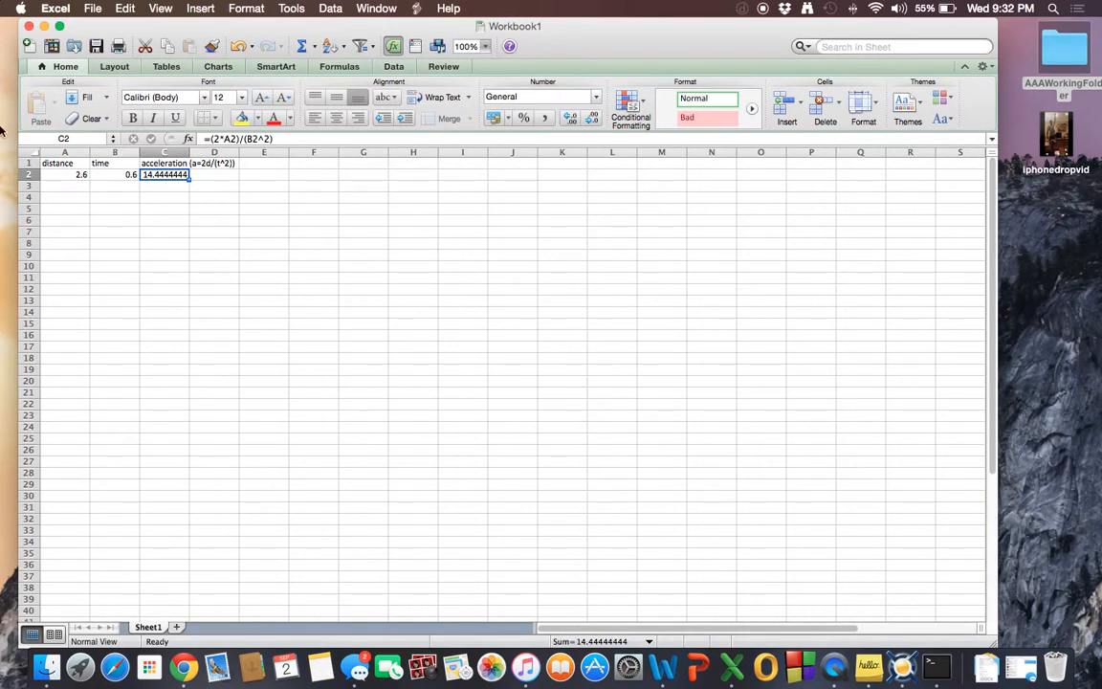
{"action": "left_click", "coordinate": [67, 187]}
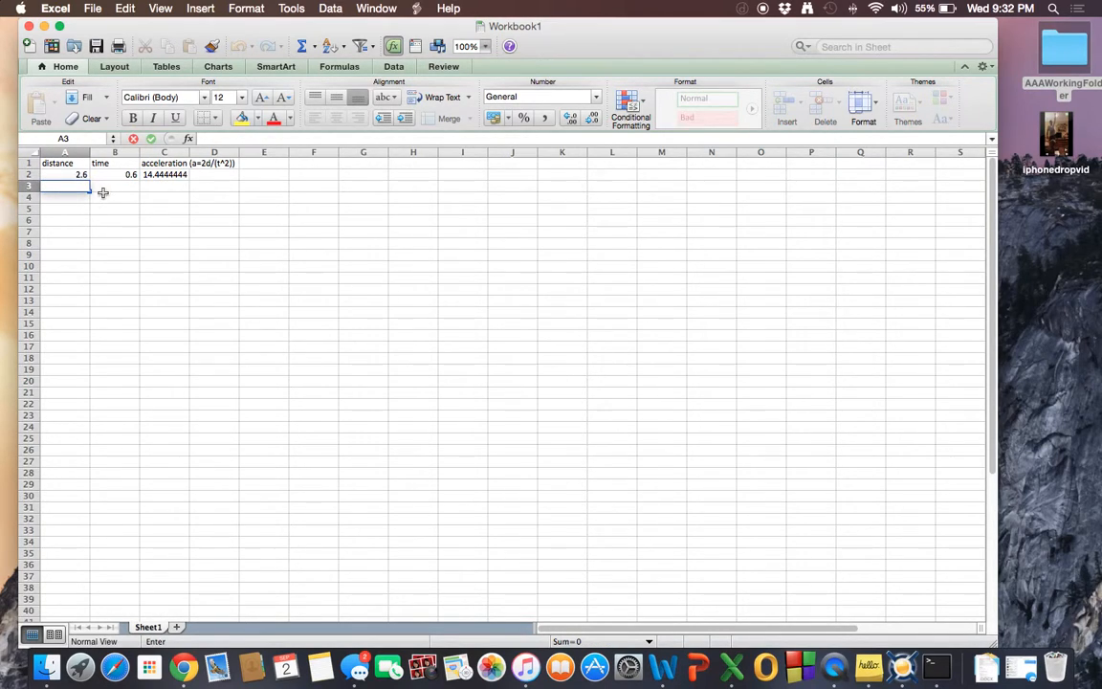
{"action": "left_click", "coordinate": [105, 186]}
{"action": "left_click", "coordinate": [71, 186]}
{"action": "double_click", "coordinate": [70, 186]}
{"action": "type", "text": "3"}
{"action": "key", "text": "Return"}
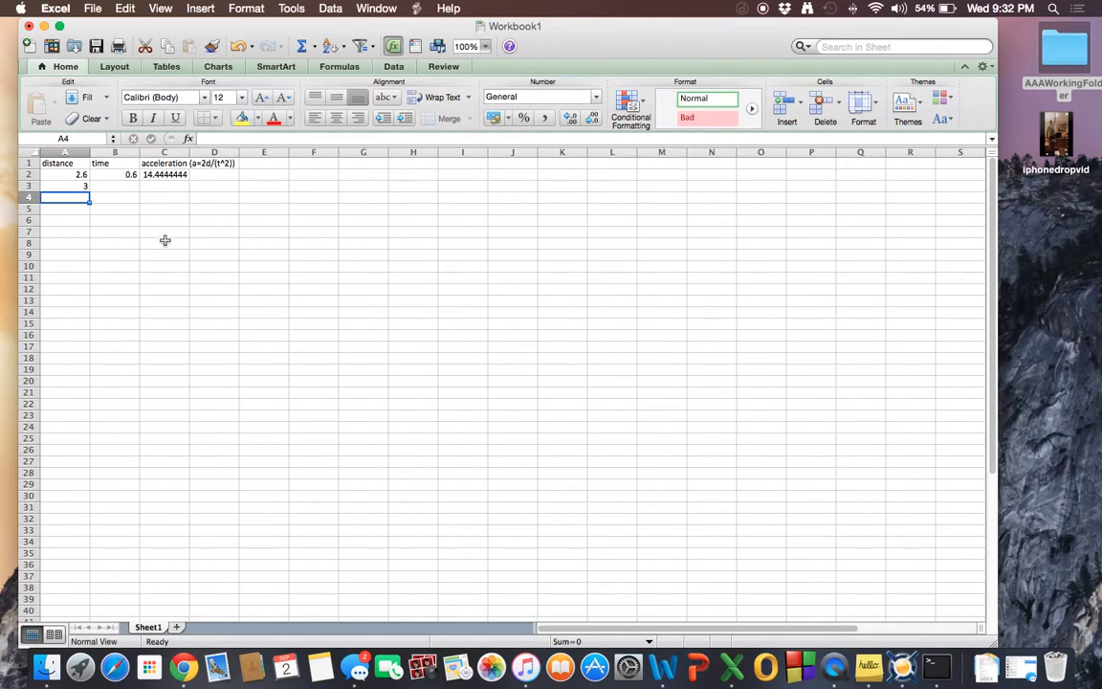
{"action": "left_click", "coordinate": [107, 183]}
{"action": "double_click", "coordinate": [109, 186]}
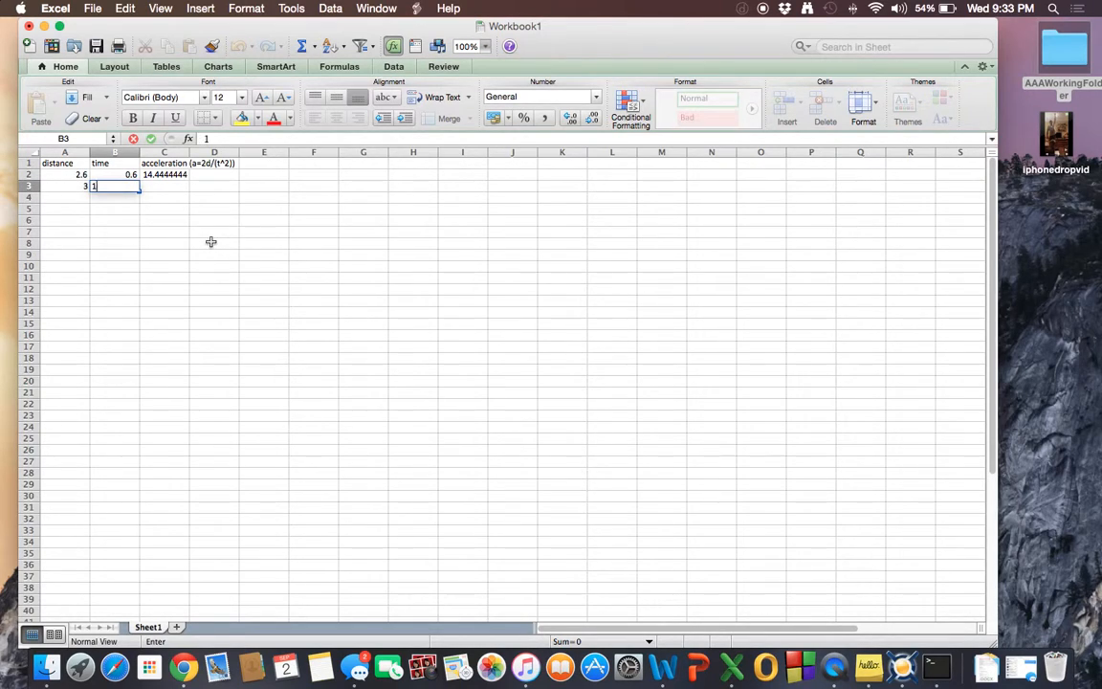
{"action": "type", "text": "1"}
{"action": "key", "text": "Return"}
Fill the acceleration formula from C2 down into C3.
{"action": "left_click", "coordinate": [150, 187]}
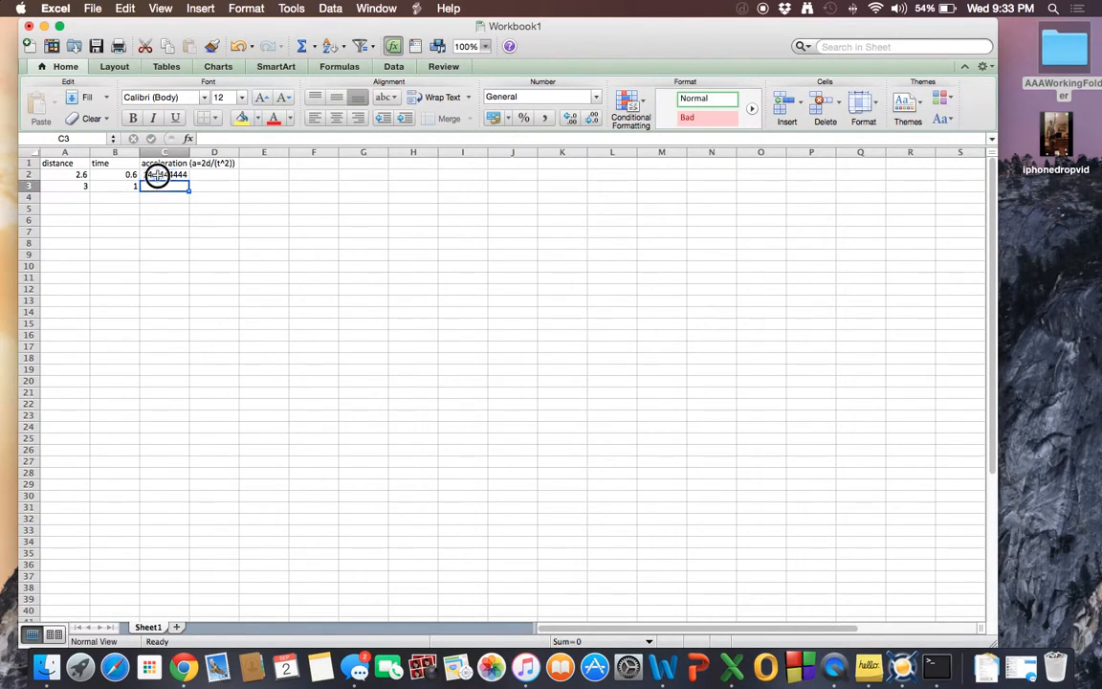
{"action": "left_click", "coordinate": [157, 175]}
{"action": "left_click_drag", "start_coordinate": [190, 179], "coordinate": [188, 191]}
{"action": "left_click", "coordinate": [158, 197]}
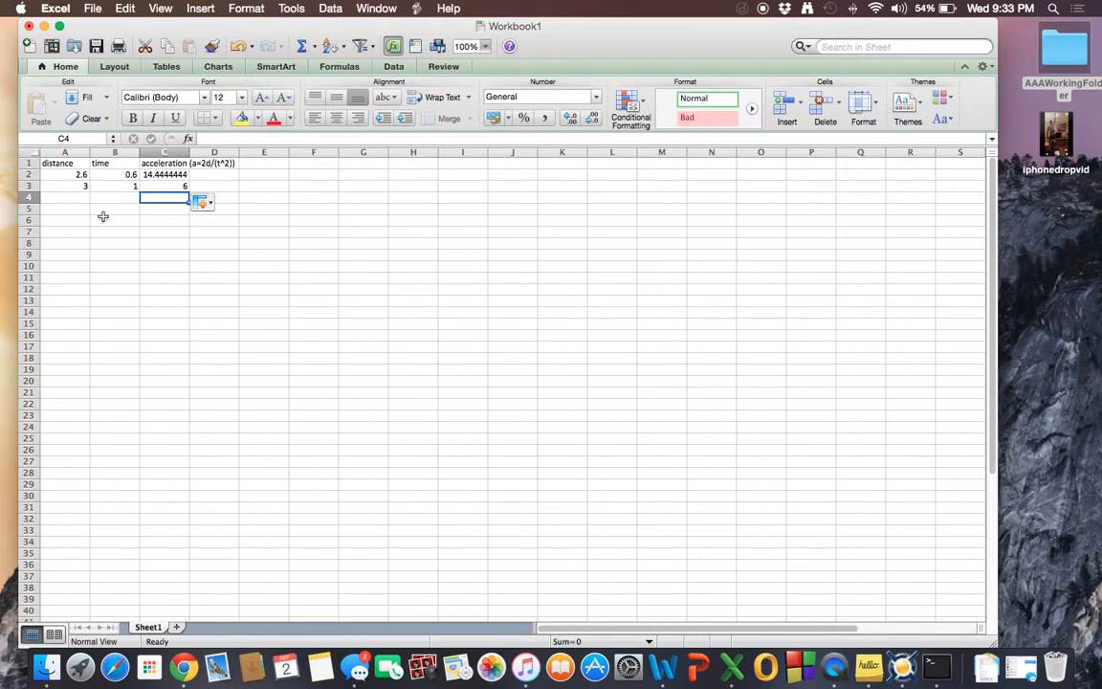
{"action": "left_click", "coordinate": [145, 175]}
{"action": "left_click", "coordinate": [72, 196]}
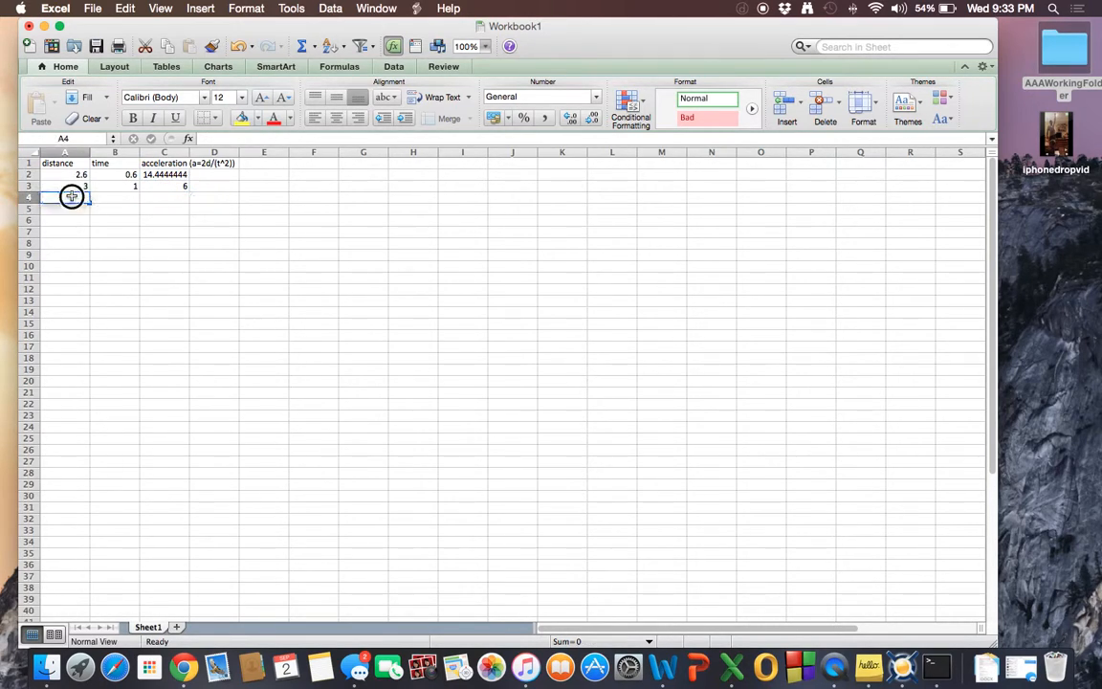
Enter distances 4, 5, 6 and 7 in cells A4 through A7.
{"action": "left_click", "coordinate": [150, 187]}
{"action": "double_click", "coordinate": [70, 197]}
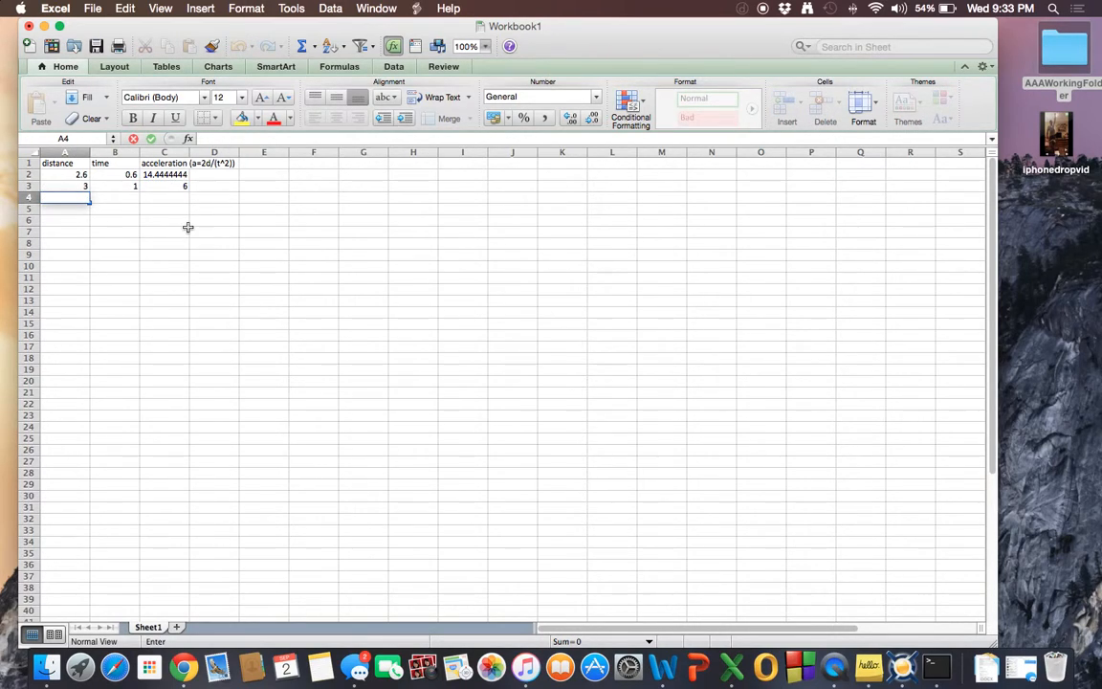
{"action": "type", "text": "3"}
{"action": "key", "text": "BackSpace"}
{"action": "type", "text": "4"}
{"action": "key", "text": "Return"}
{"action": "type", "text": "5"}
{"action": "key", "text": "Return"}
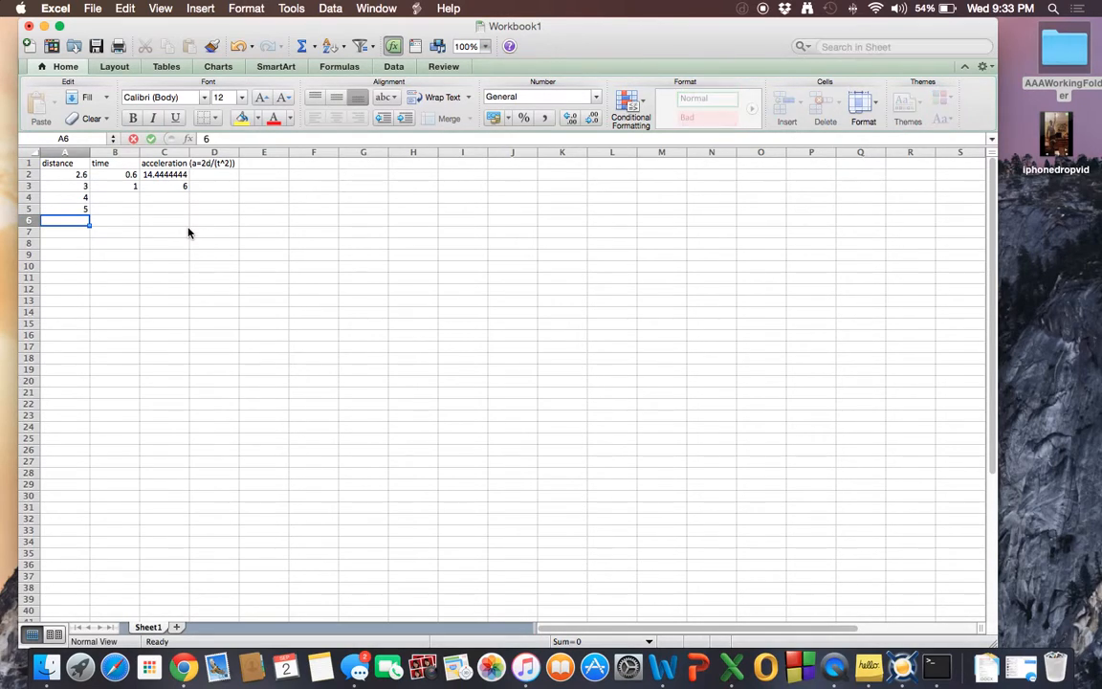
{"action": "type", "text": "6"}
{"action": "key", "text": "Return"}
{"action": "type", "text": "7"}
{"action": "key", "text": "Return"}
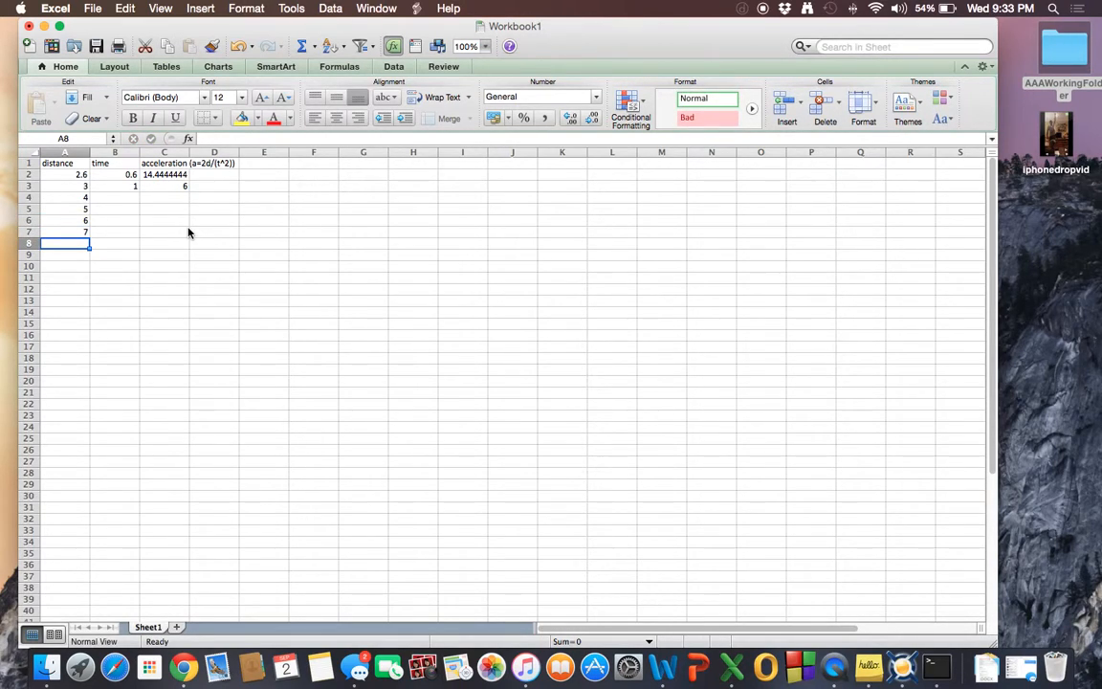
Enter times 2, 3, 4 and 5 in cells B4 through B7.
{"action": "double_click", "coordinate": [128, 199]}
{"action": "type", "text": "2"}
{"action": "key", "text": "Return"}
{"action": "type", "text": "3"}
{"action": "key", "text": "Return"}
{"action": "type", "text": "4"}
{"action": "key", "text": "Return"}
{"action": "type", "text": "5"}
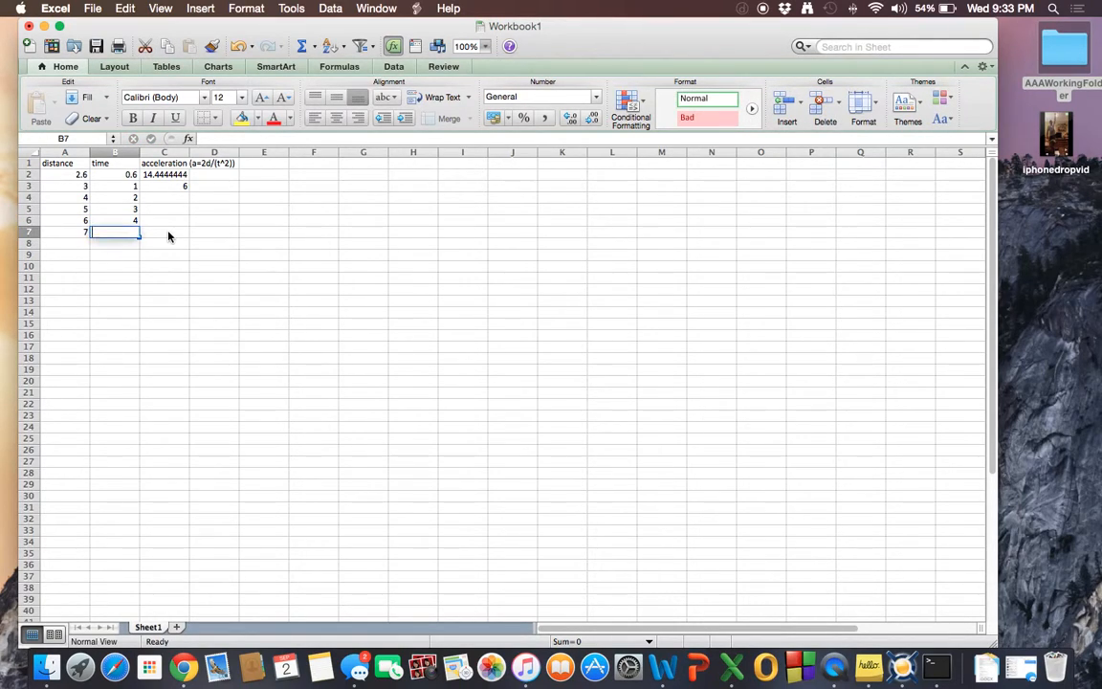
{"action": "key", "text": "Return"}
Fill the acceleration formula from C3 down through C7.
{"action": "left_click", "coordinate": [161, 185]}
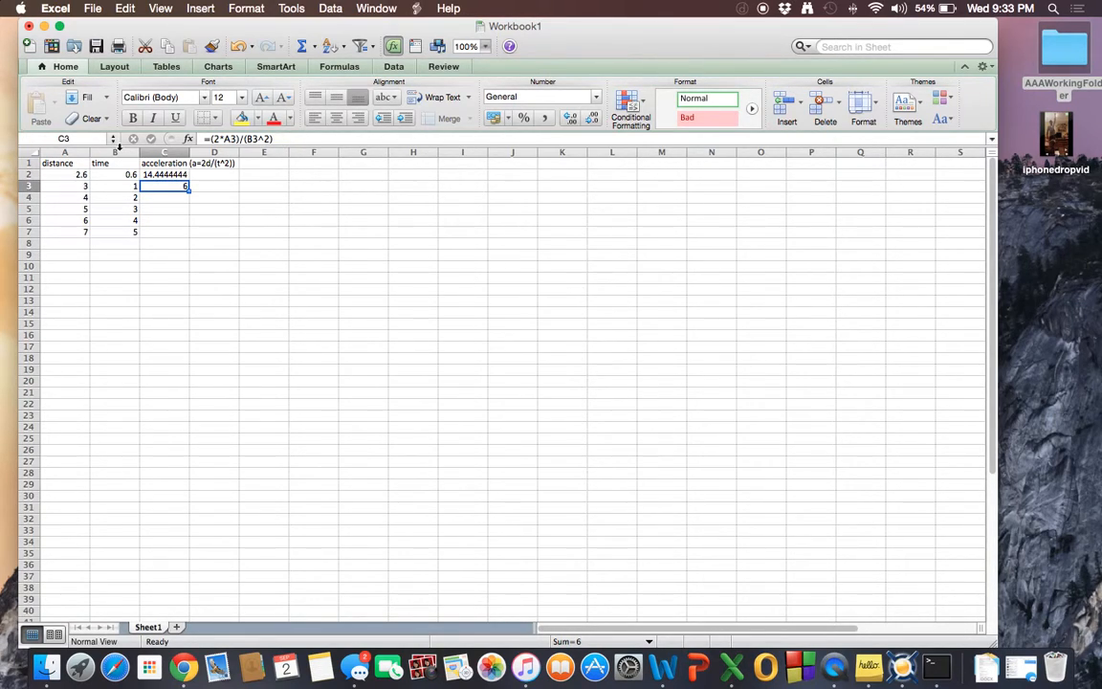
{"action": "left_click_drag", "start_coordinate": [190, 195], "coordinate": [186, 236]}
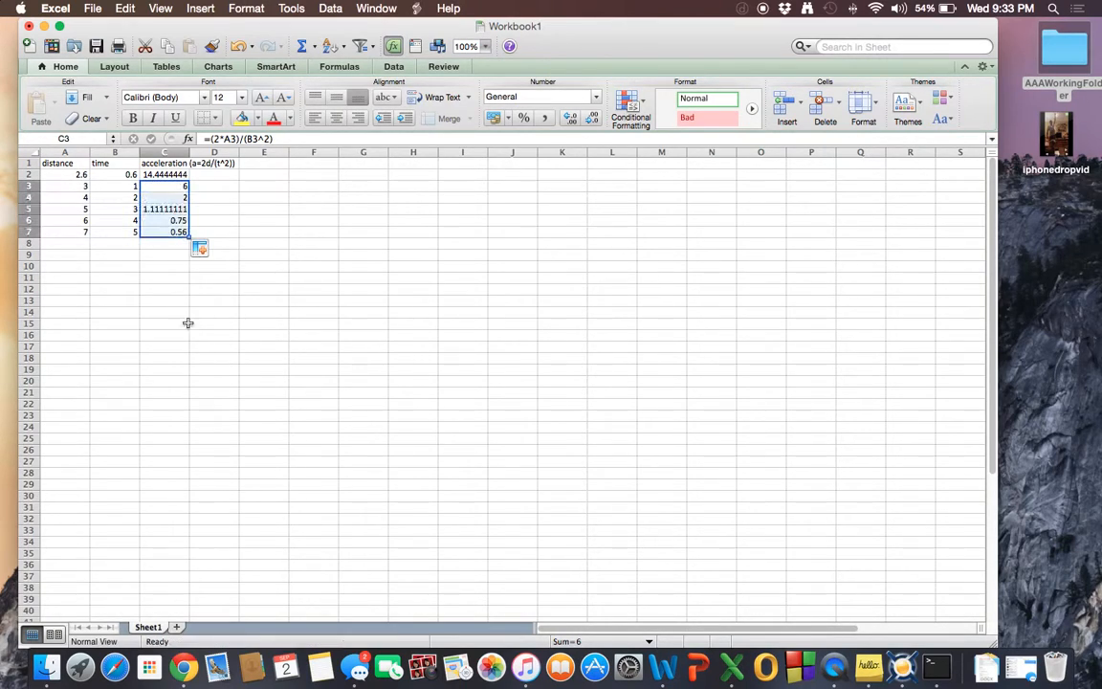
Inspect the formulas in the acceleration column and the header cells.
{"action": "left_click", "coordinate": [216, 194]}
{"action": "left_click", "coordinate": [157, 195]}
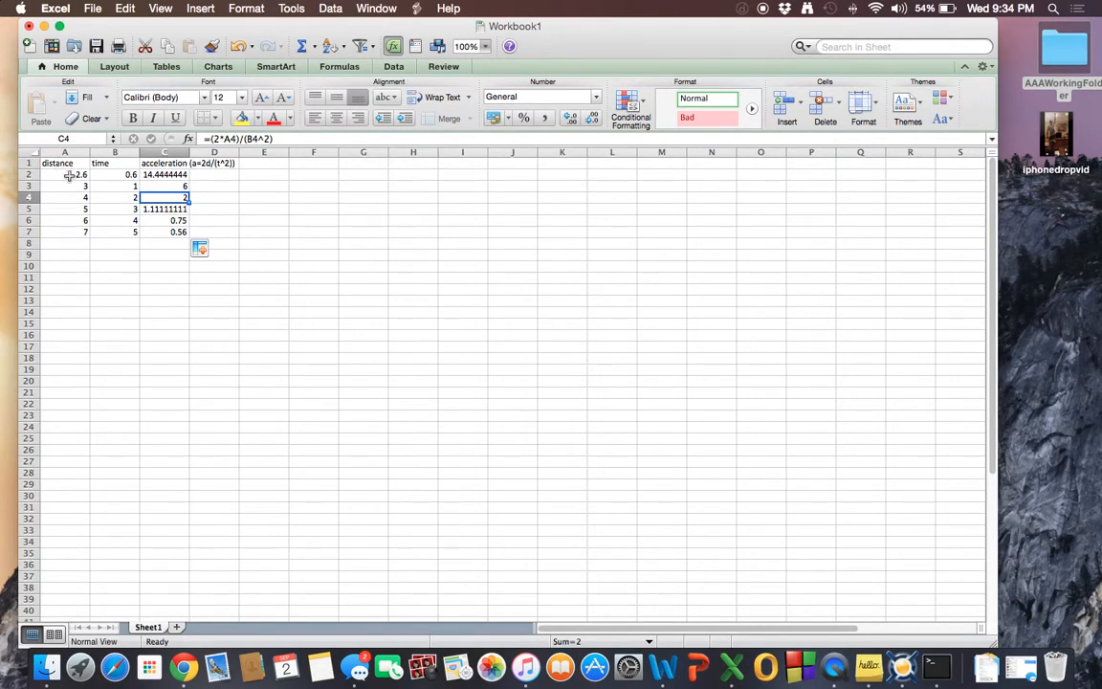
{"action": "left_click", "coordinate": [154, 174]}
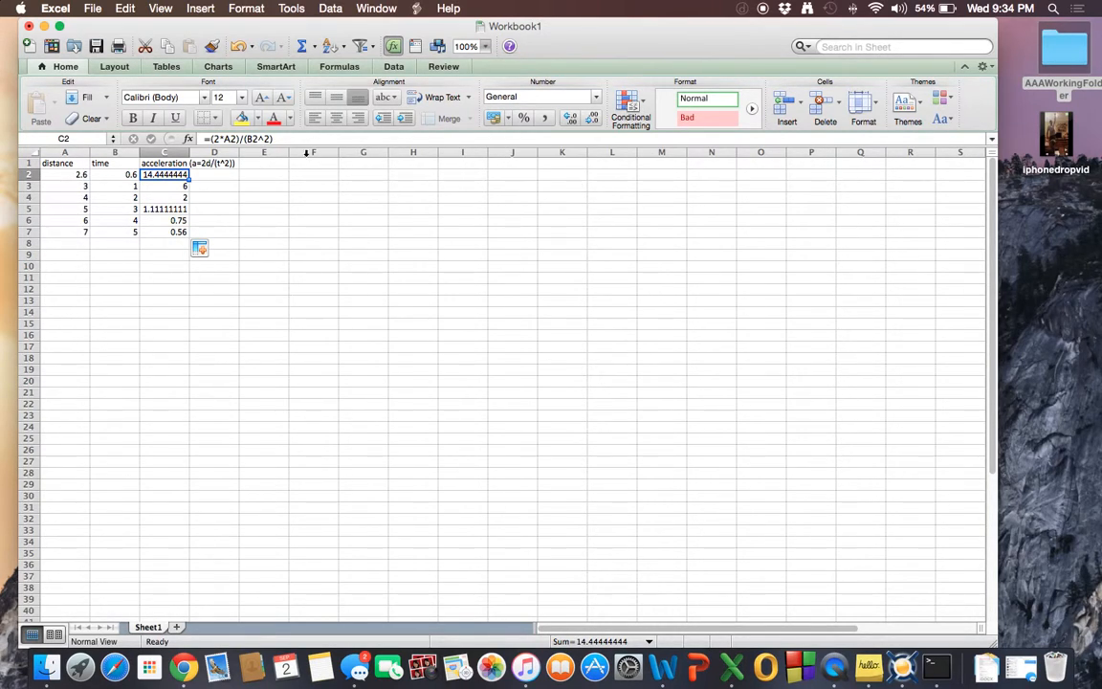
{"action": "left_click", "coordinate": [201, 165]}
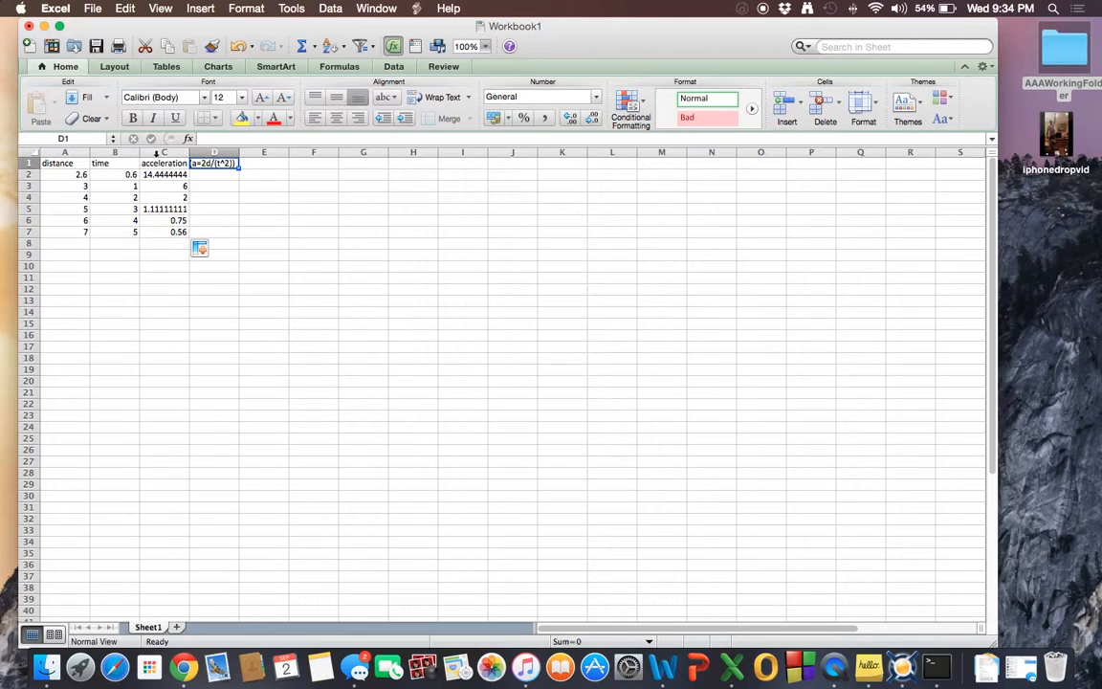
{"action": "left_click", "coordinate": [204, 186]}
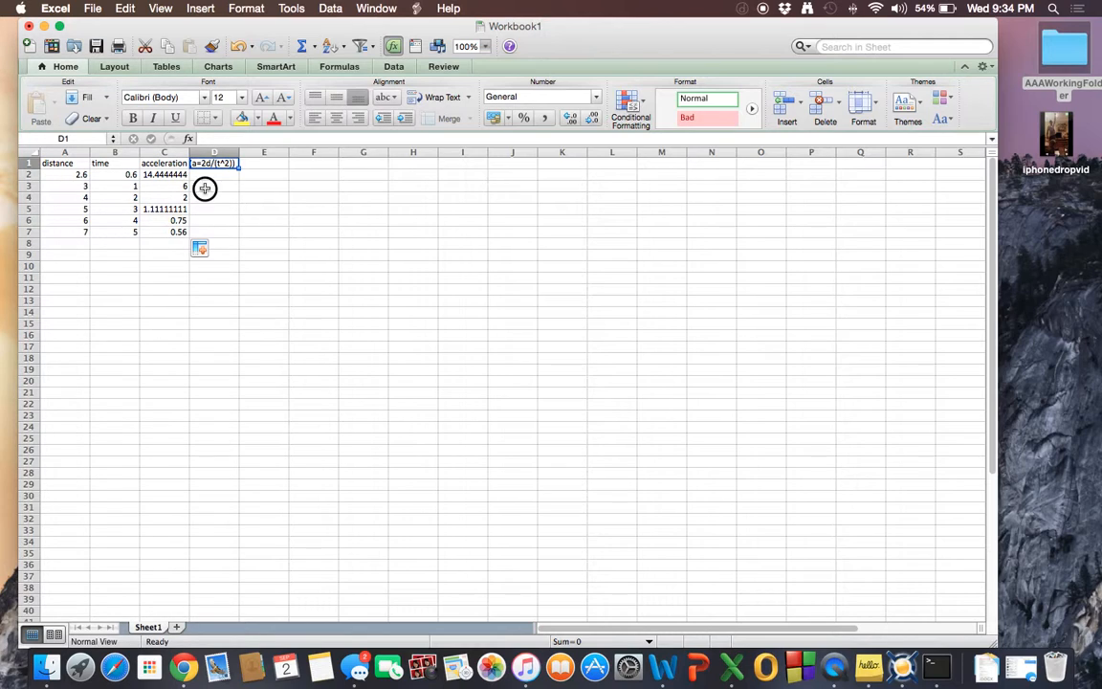
{"action": "left_click", "coordinate": [63, 243]}
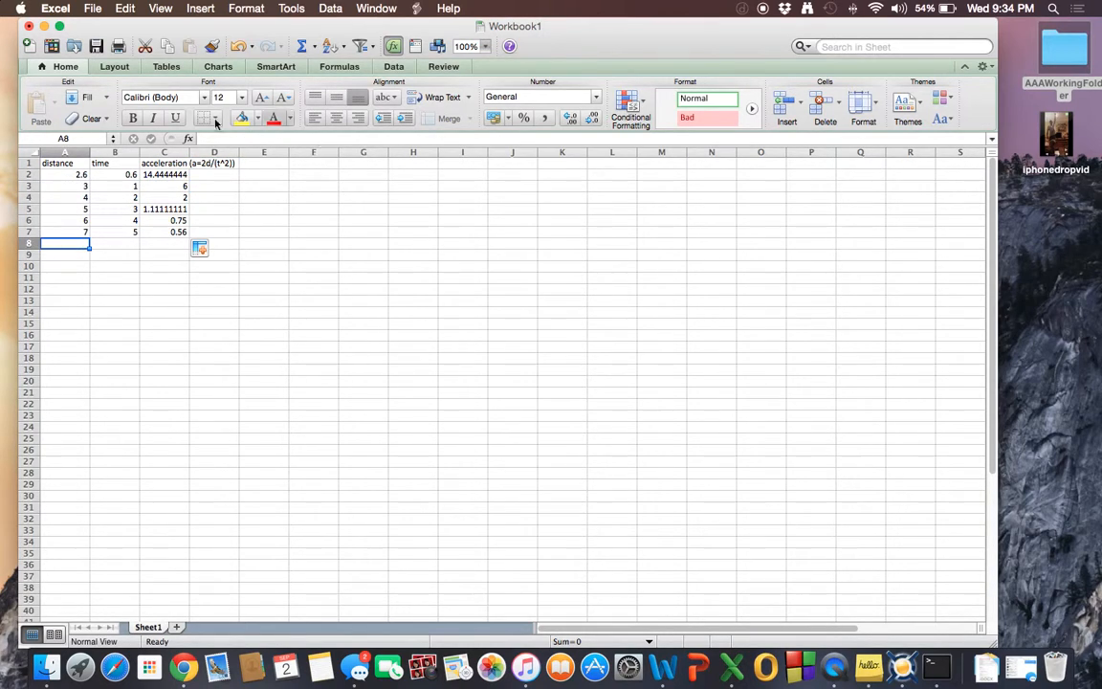
{"action": "left_click", "coordinate": [103, 243]}
{"action": "left_click", "coordinate": [155, 242]}
{"action": "left_click", "coordinate": [59, 243]}
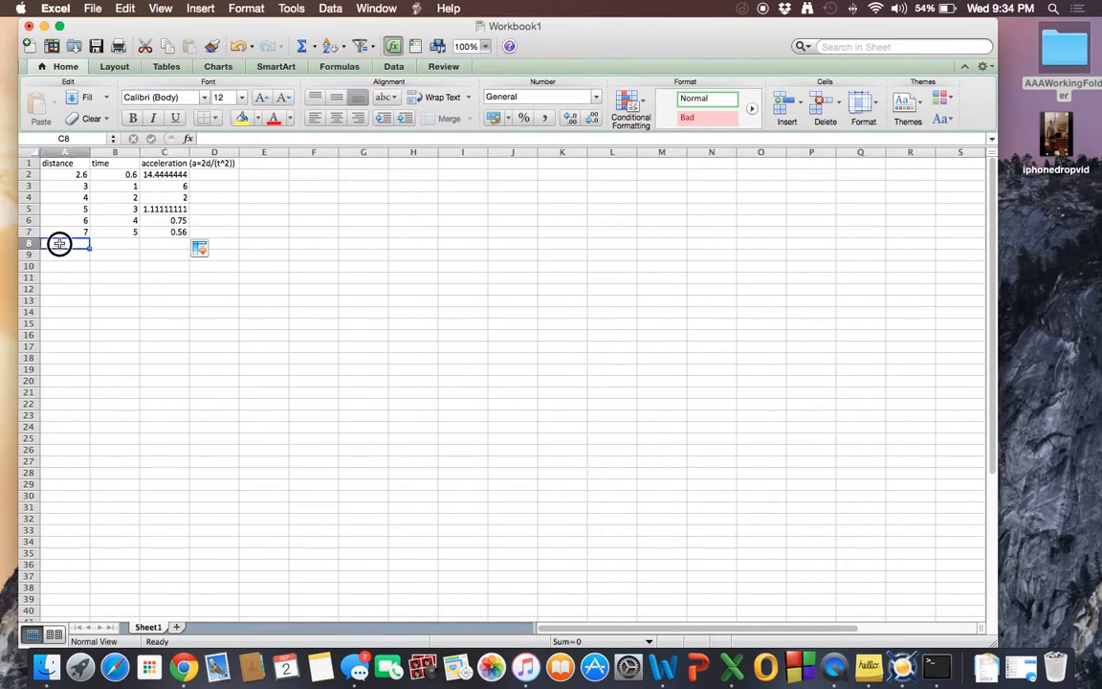
{"action": "left_click", "coordinate": [168, 243]}
{"action": "left_click", "coordinate": [70, 243]}
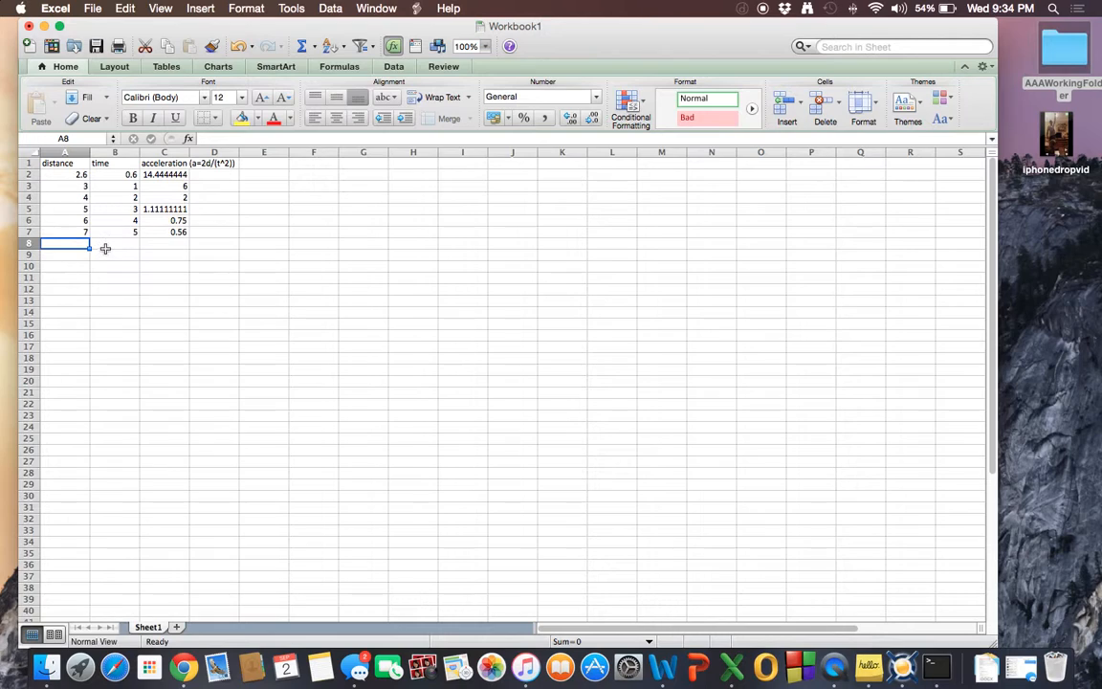
{"action": "left_click", "coordinate": [101, 242]}
{"action": "left_click", "coordinate": [180, 244]}
{"action": "left_click", "coordinate": [212, 241]}
{"action": "left_click", "coordinate": [168, 254]}
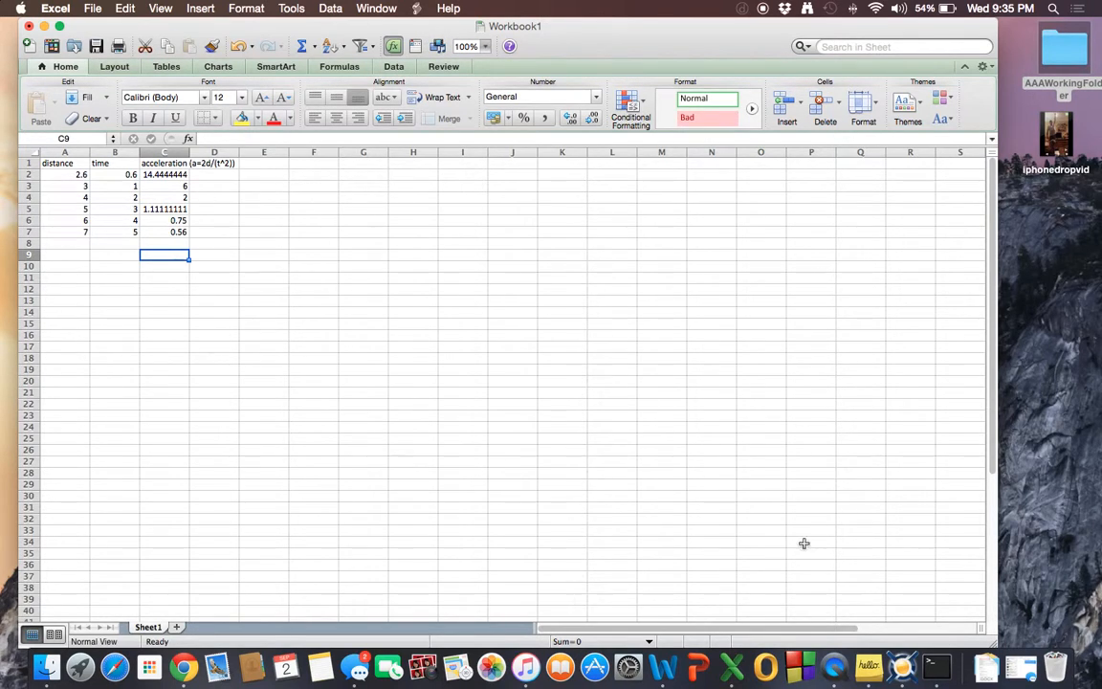
Switch to Word to review the equation notes, and return to Excel.
{"action": "left_click", "coordinate": [663, 667]}
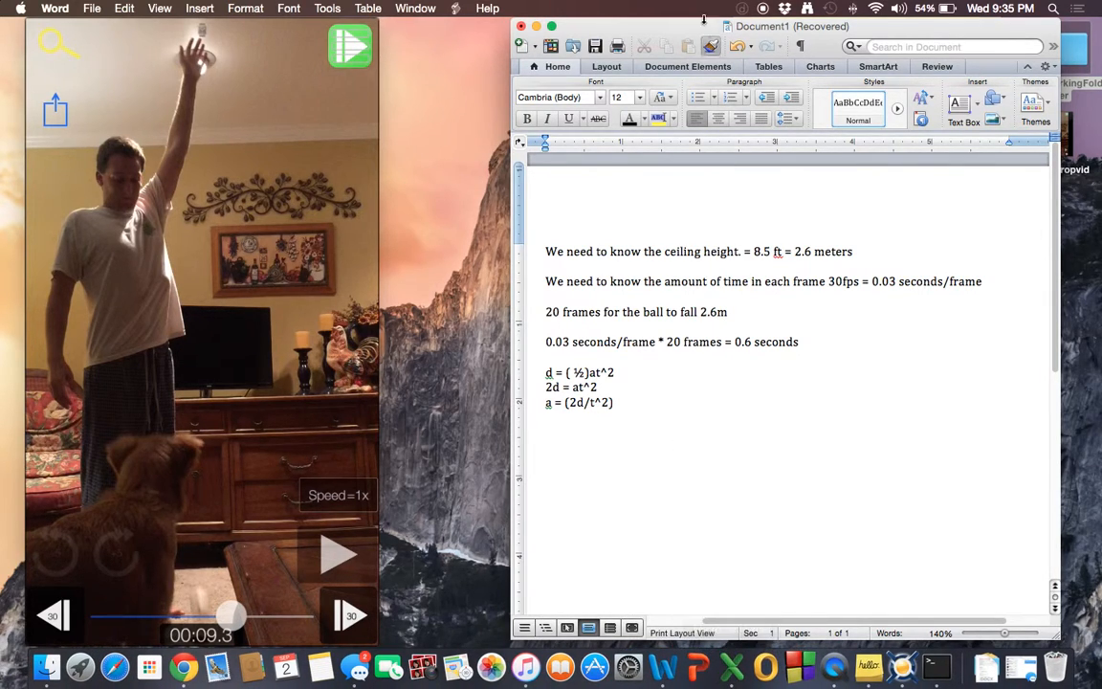
{"action": "left_click", "coordinate": [731, 667]}
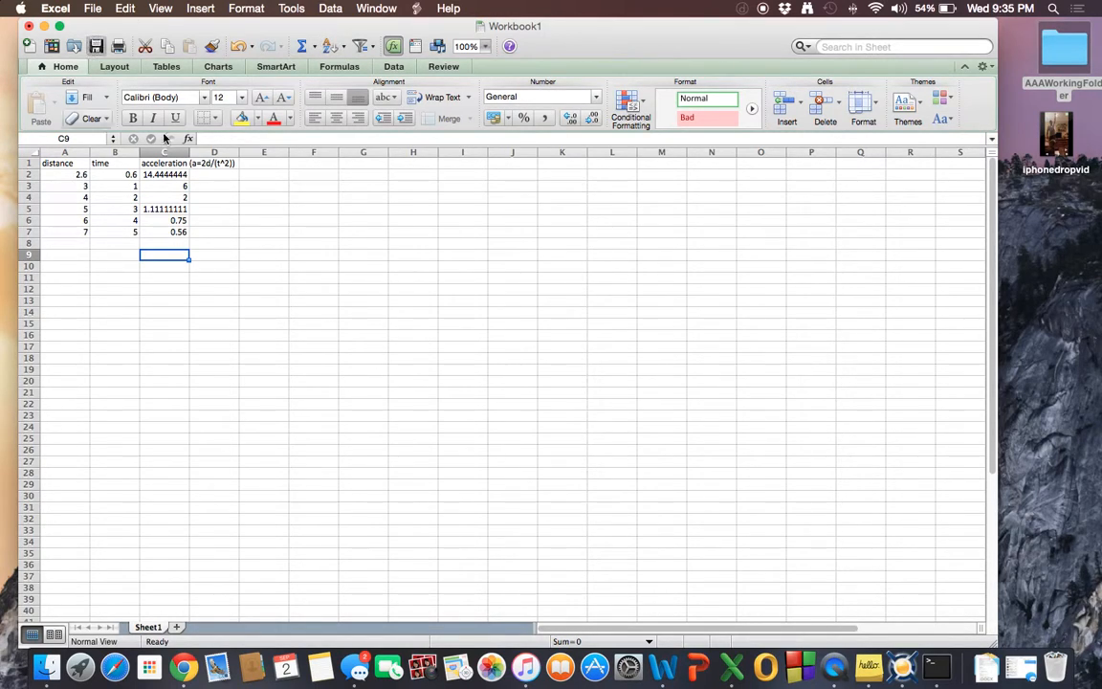